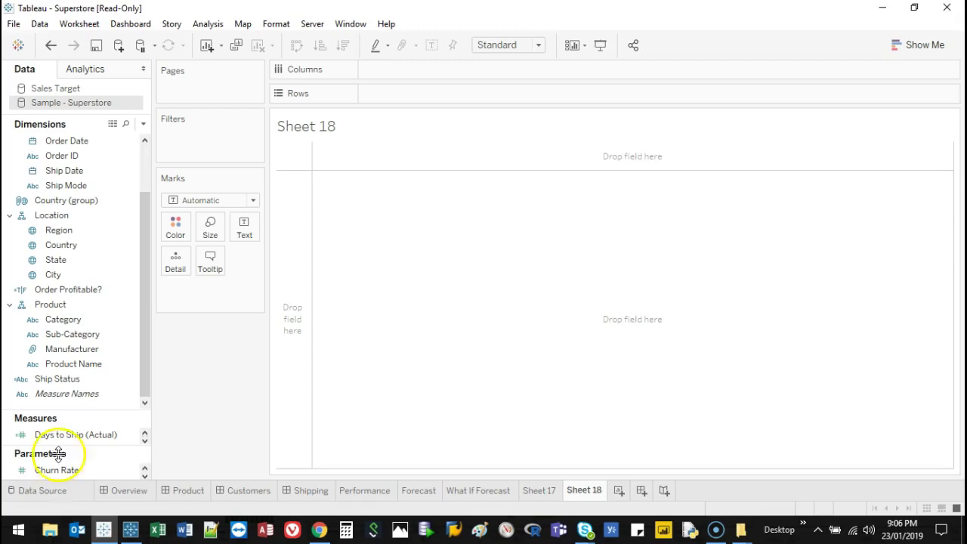
# Put Category and Sub-Category on Rows and SUM(Sales) on Columns as horizontal bars.
pyautogui.doubleClick(78, 321)
pyautogui.doubleClick(78, 334)
pyautogui.moveTo(99, 426); pyautogui.dragTo(113, 231)
pyautogui.doubleClick(75, 374)
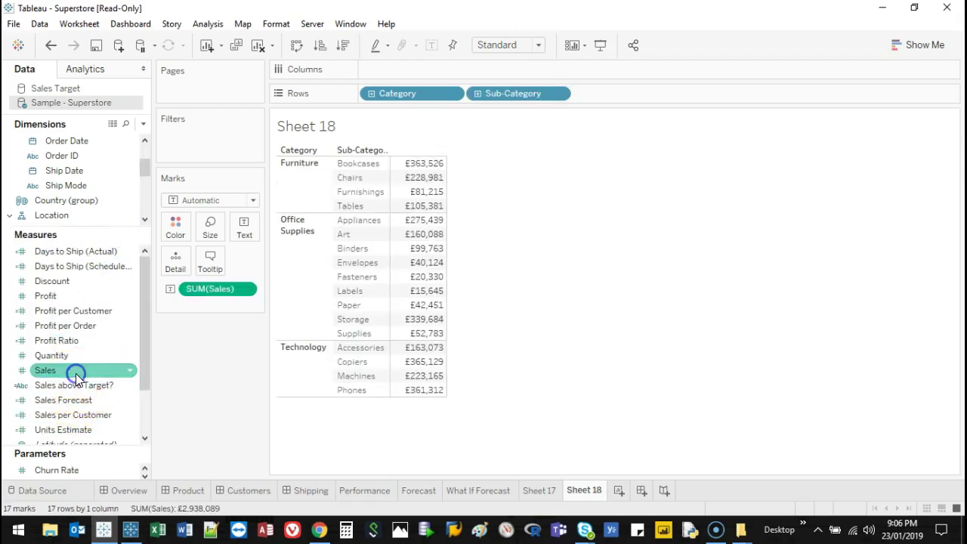
pyautogui.moveTo(251, 287); pyautogui.dragTo(431, 68)
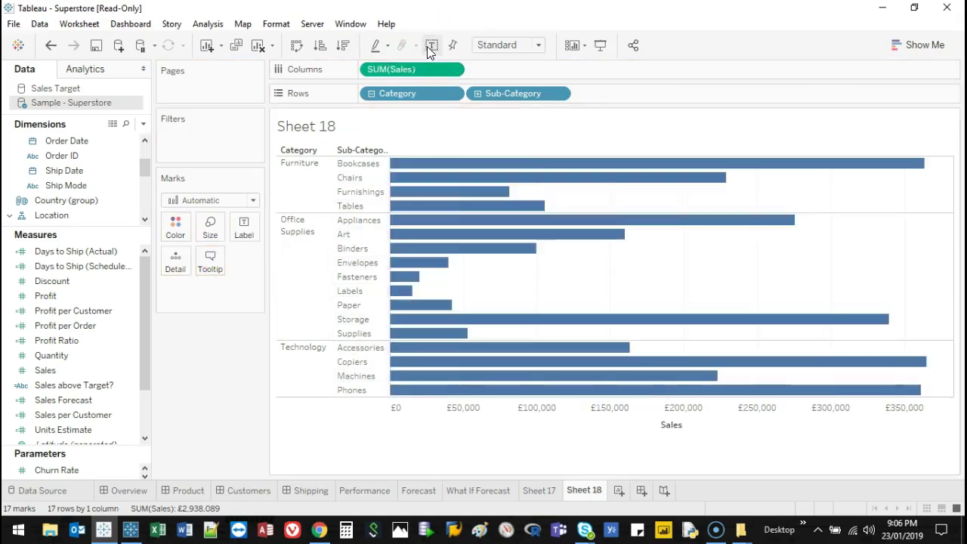
# Toggle the bar value labels on and off, leaving them hidden.
pyautogui.click(433, 46)
pyautogui.click(434, 45)
pyautogui.click(435, 45)
pyautogui.click(434, 46)
pyautogui.click(436, 46)
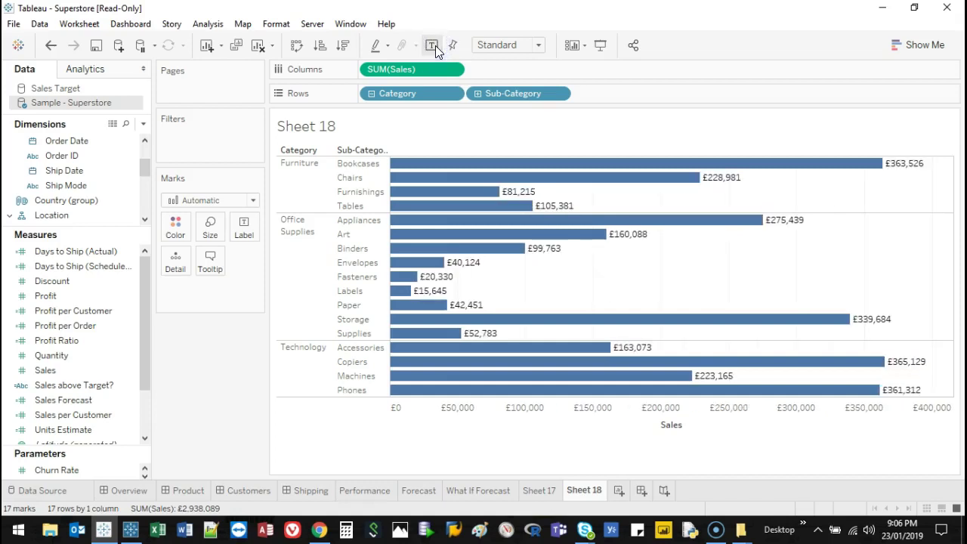
pyautogui.click(432, 45)
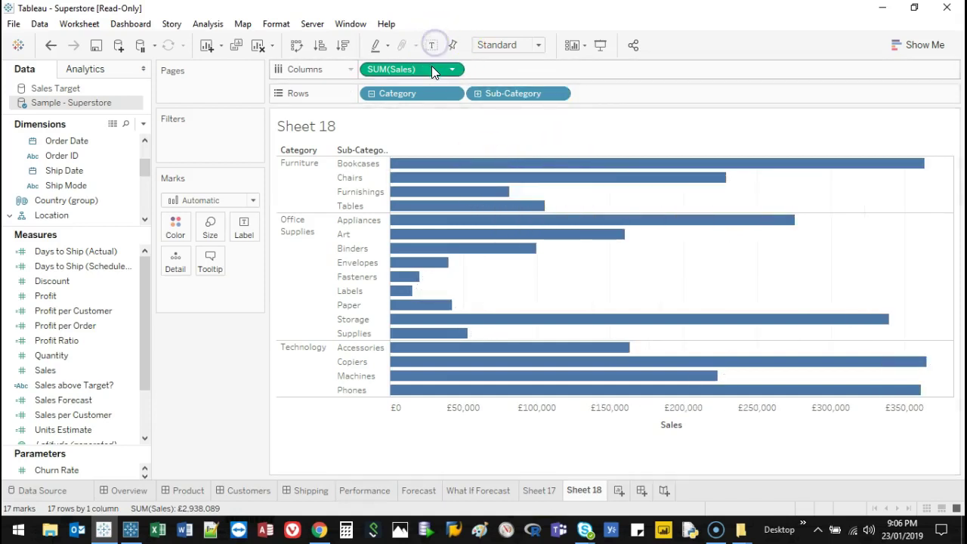
# Label bars with Sales, sort descending, drop Category from Rows, and widen the Sub-Category labels.
pyautogui.moveTo(431, 67); pyautogui.dragTo(251, 226)
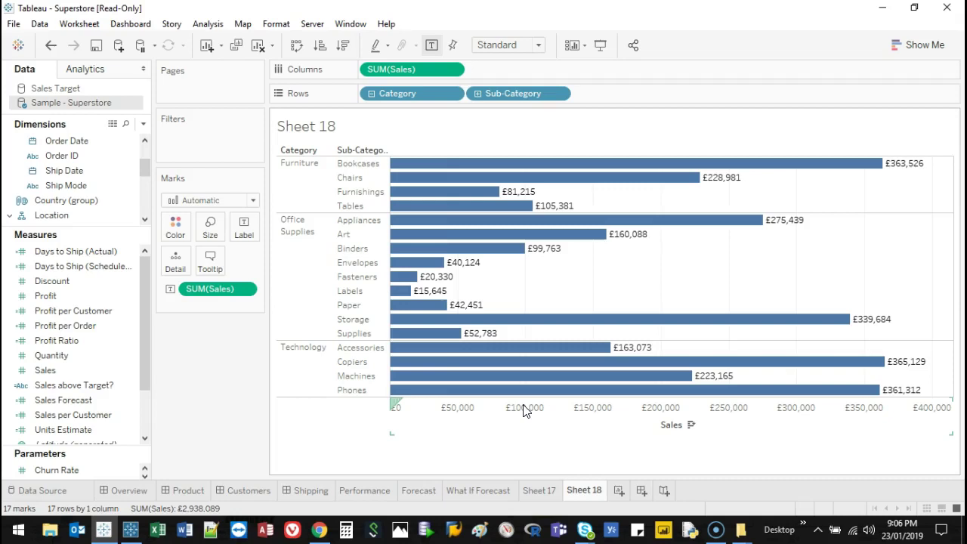
pyautogui.click(345, 45)
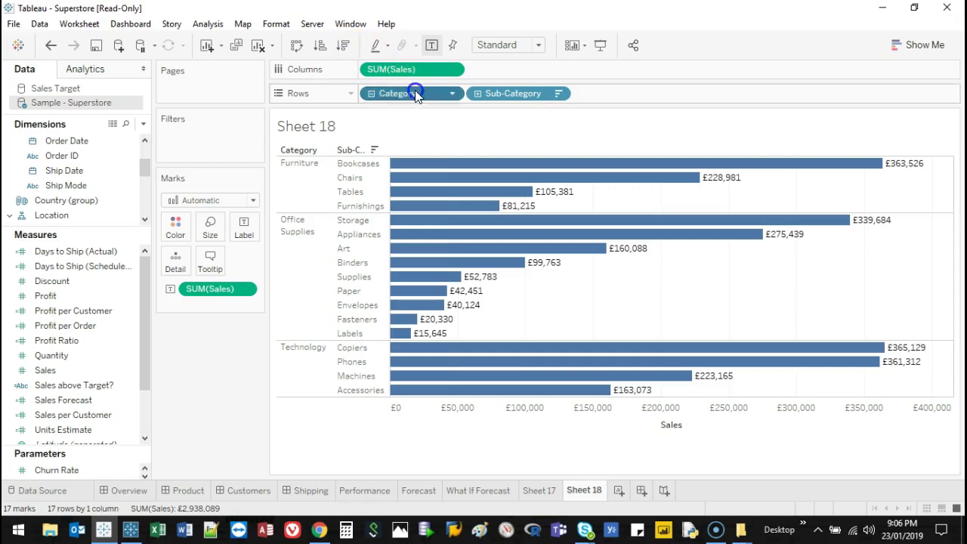
pyautogui.moveTo(416, 94); pyautogui.dragTo(190, 393)
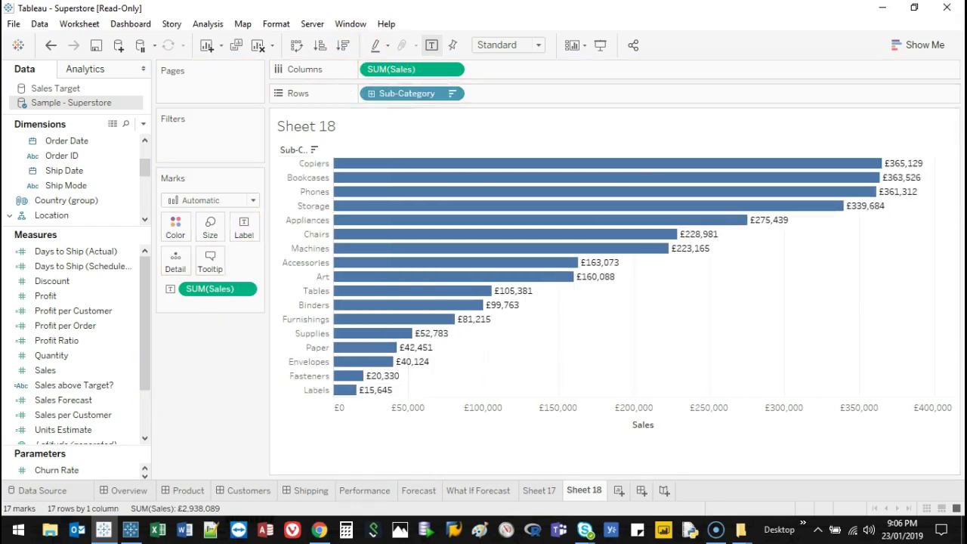
pyautogui.moveTo(801, 172)
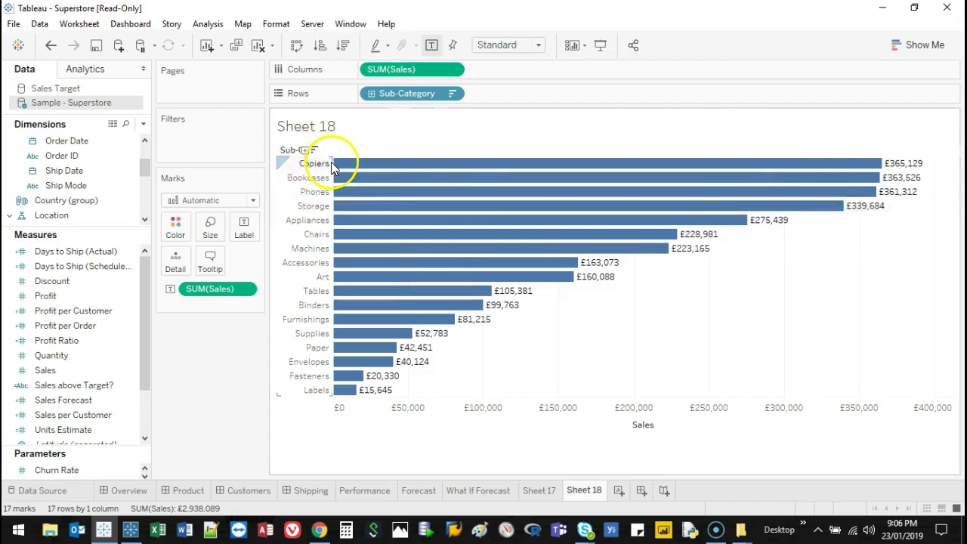
pyautogui.moveTo(332, 162); pyautogui.dragTo(370, 166)
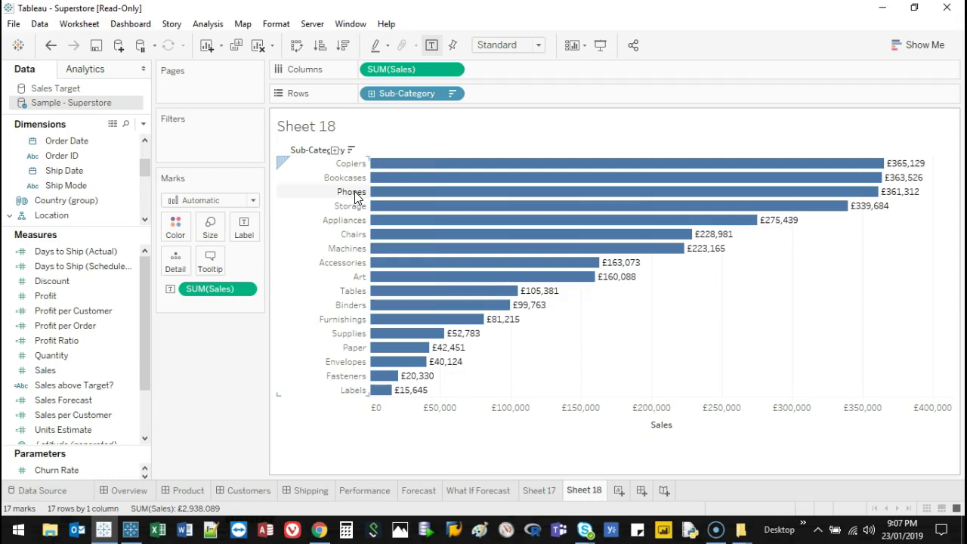
# Place SUM(Profit) on Columns beside SUM(Sales), adding a Profit bar pane per Sub-Category.
pyautogui.click(223, 277)
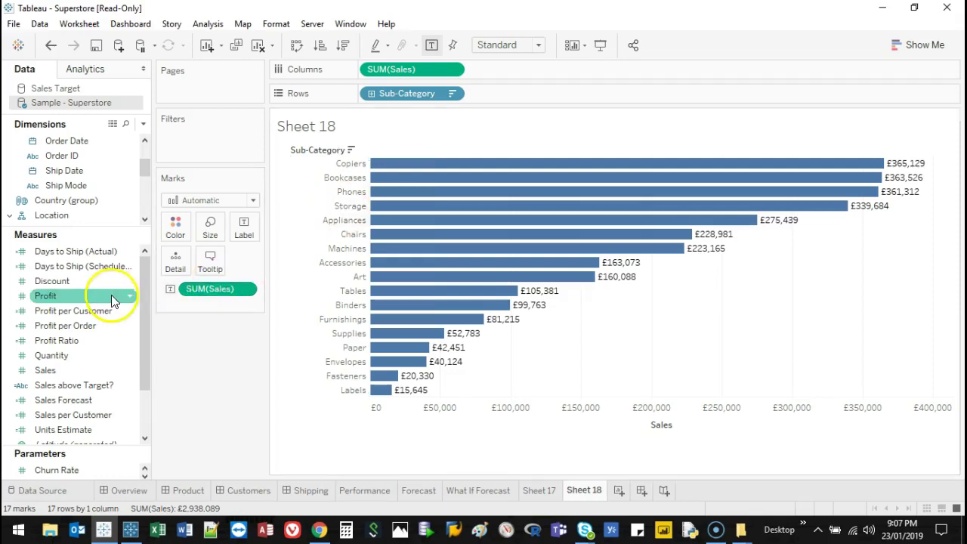
pyautogui.moveTo(144, 296); pyautogui.dragTo(152, 224)
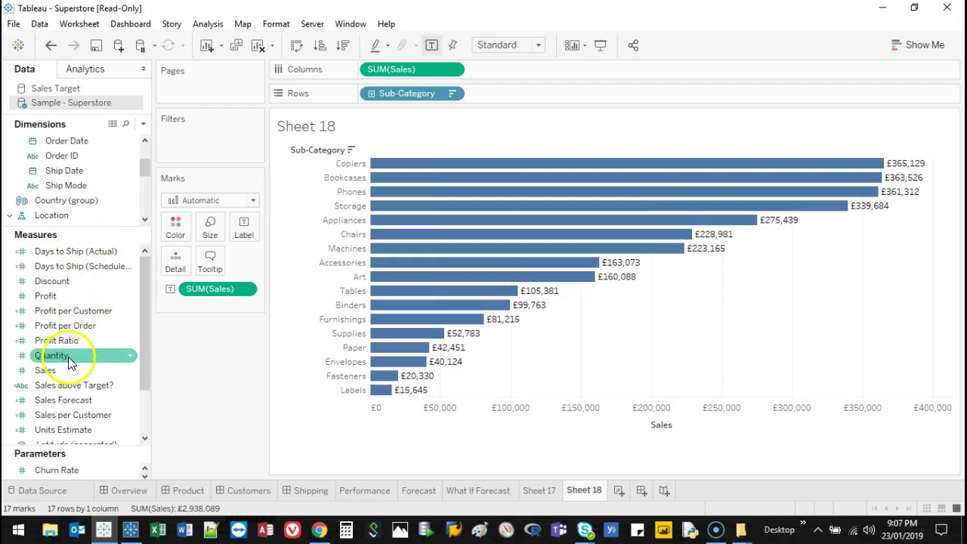
pyautogui.moveTo(144, 327); pyautogui.dragTo(134, 370)
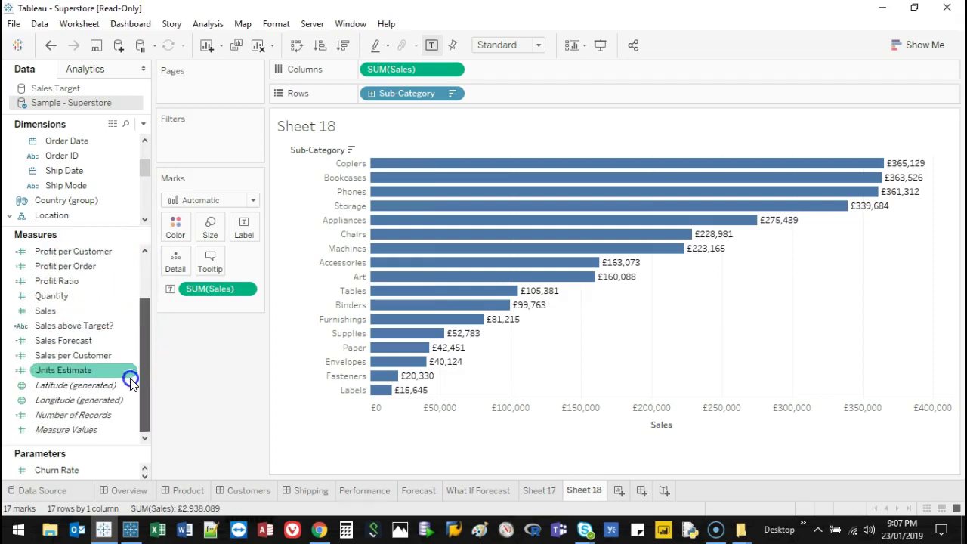
pyautogui.scroll(1, 132, 362)
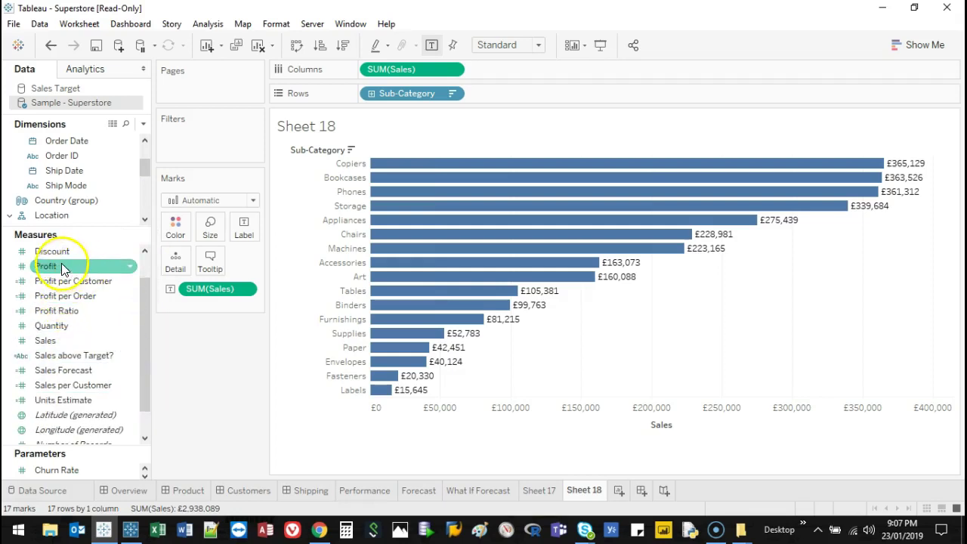
pyautogui.moveTo(61, 266); pyautogui.dragTo(501, 68)
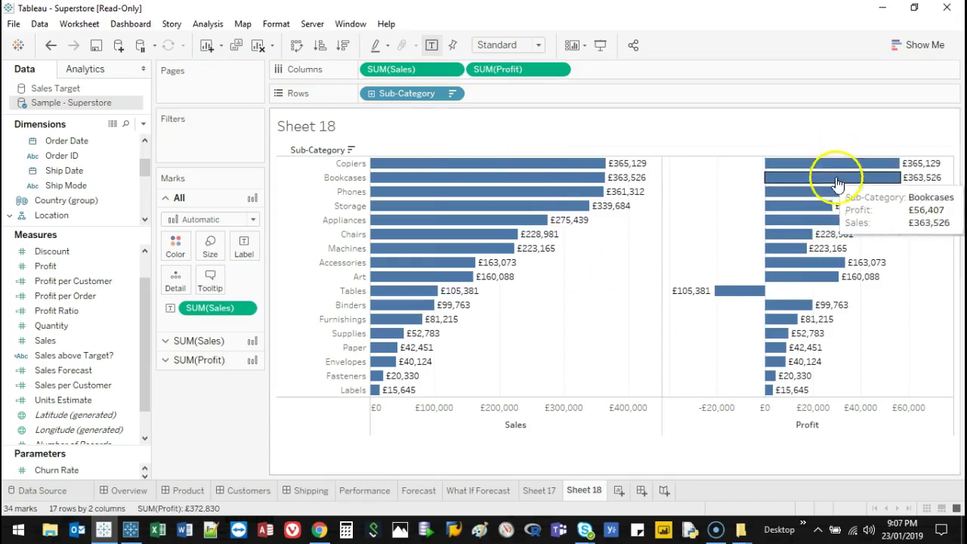
pyautogui.moveTo(904, 188)
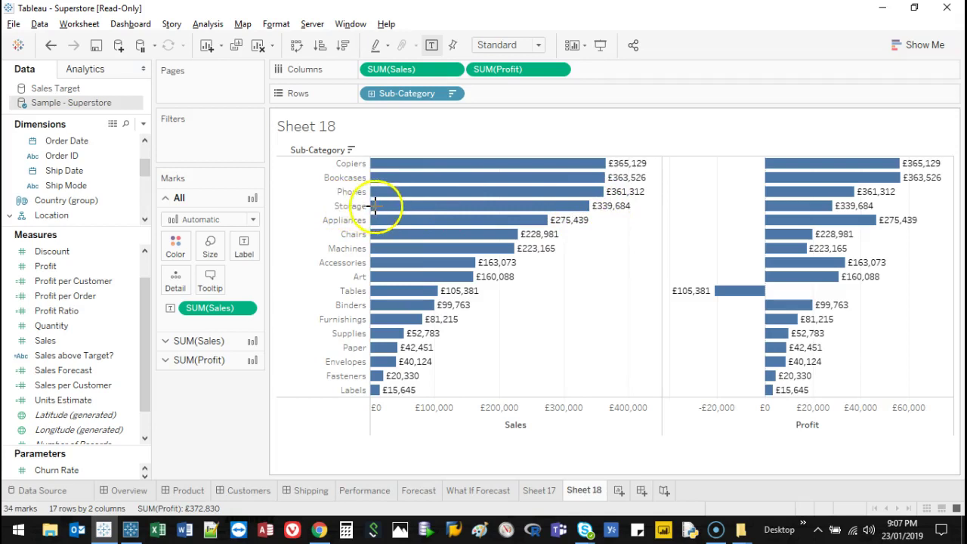
pyautogui.moveTo(375, 205); pyautogui.dragTo(333, 198)
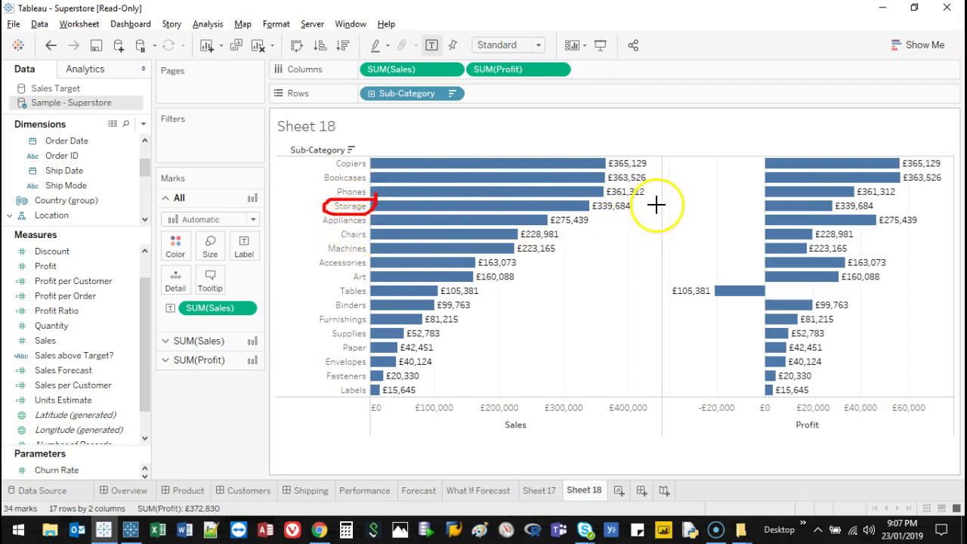
pyautogui.moveTo(937, 214); pyautogui.dragTo(888, 205)
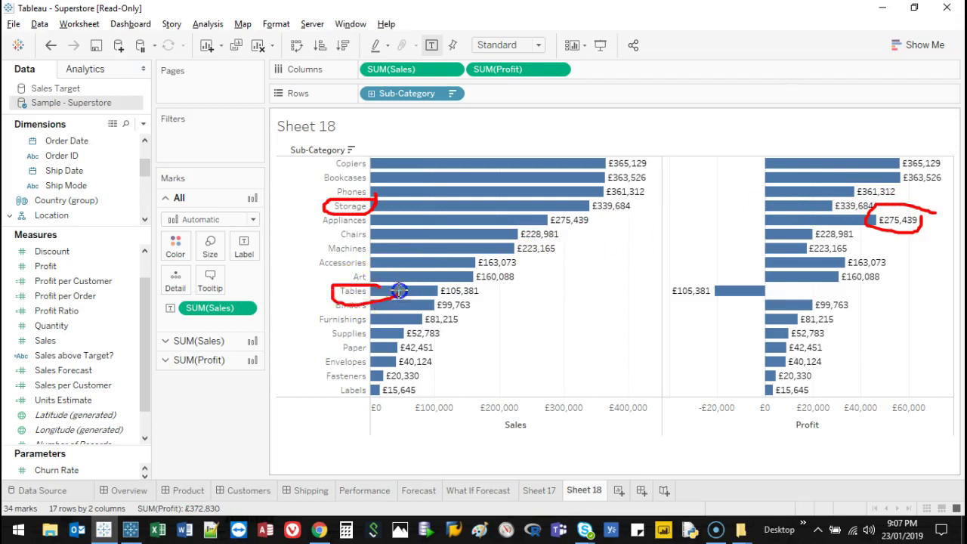
pyautogui.moveTo(384, 282); pyautogui.dragTo(385, 284)
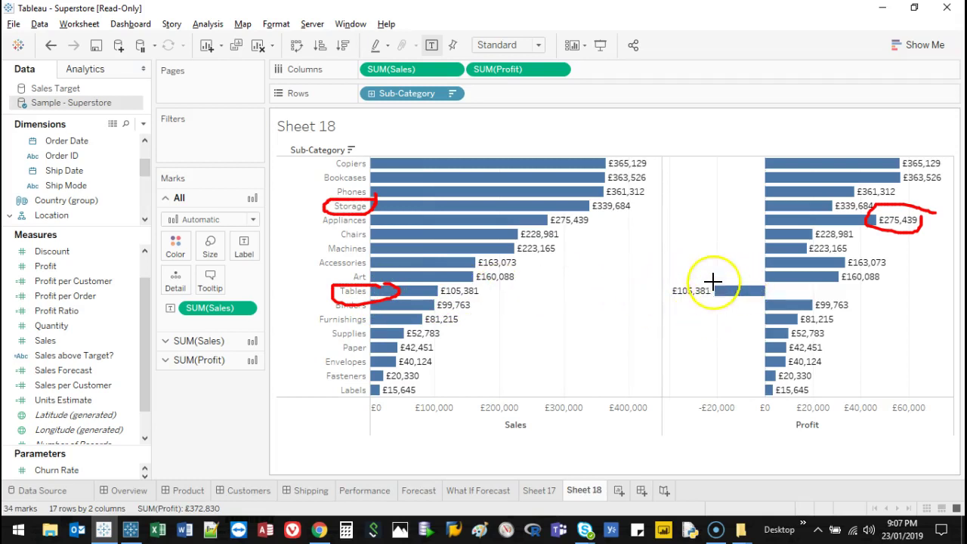
pyautogui.moveTo(751, 284)
pyautogui.mouseDown()
pyautogui.moveTo(662, 284)
pyautogui.moveTo(722, 277)
pyautogui.mouseUp()
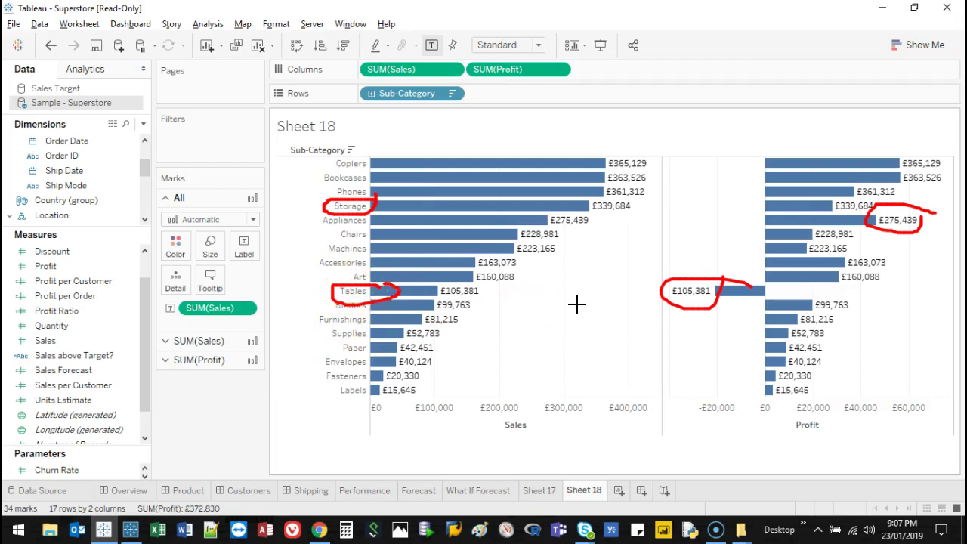
# Sort the sub-categories by profit, first highest first, then lowest first.
pyautogui.press('Escape')
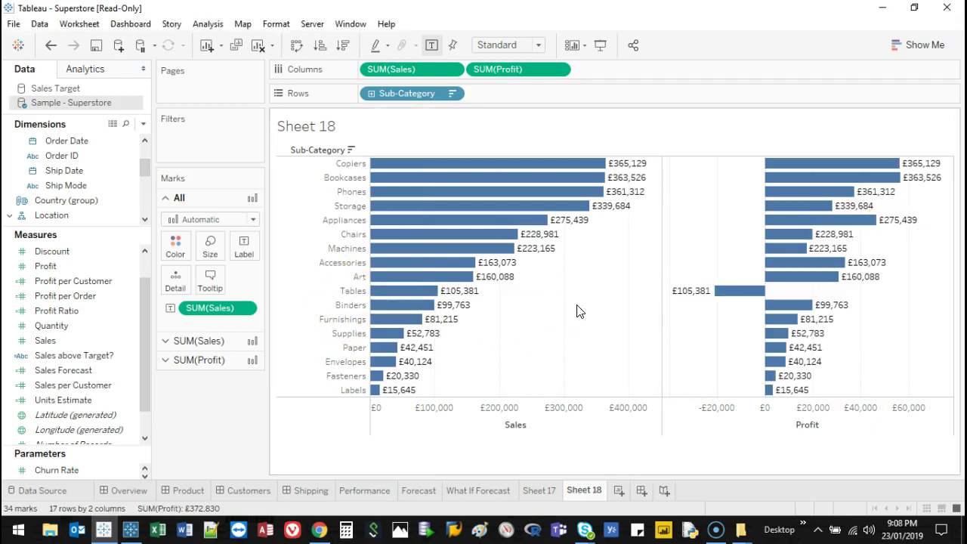
pyautogui.click(828, 425)
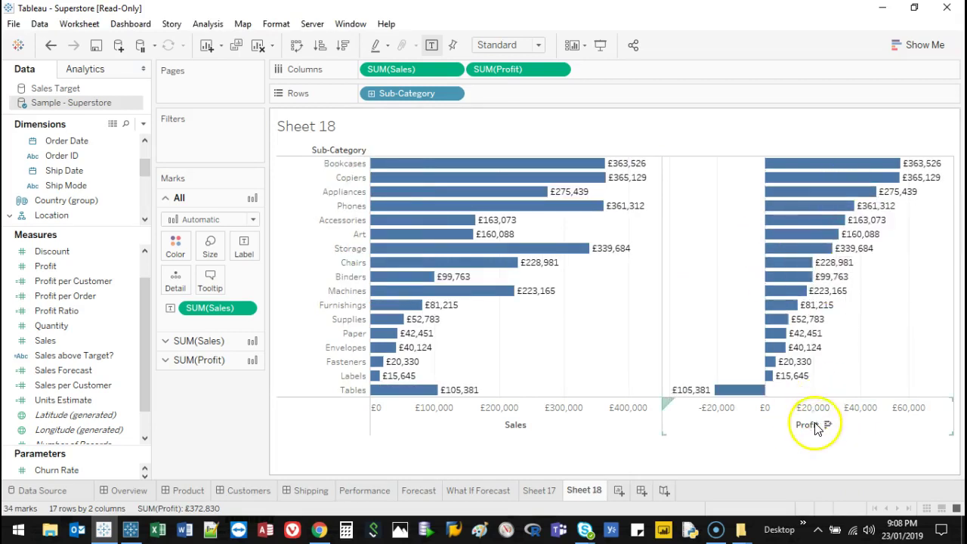
pyautogui.click(826, 426)
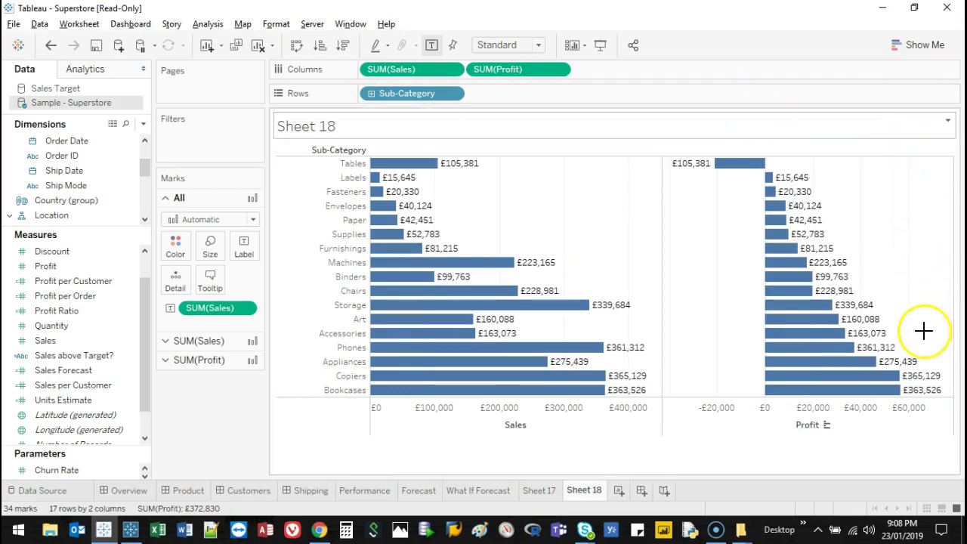
# Circle the Copiers, Bookcases and negative Tables profit bars, clearing each marking afterwards.
pyautogui.moveTo(935, 348)
pyautogui.mouseDown()
pyautogui.moveTo(832, 379)
pyautogui.moveTo(865, 422)
pyautogui.moveTo(944, 326)
pyautogui.mouseUp()
pyautogui.press('Escape')
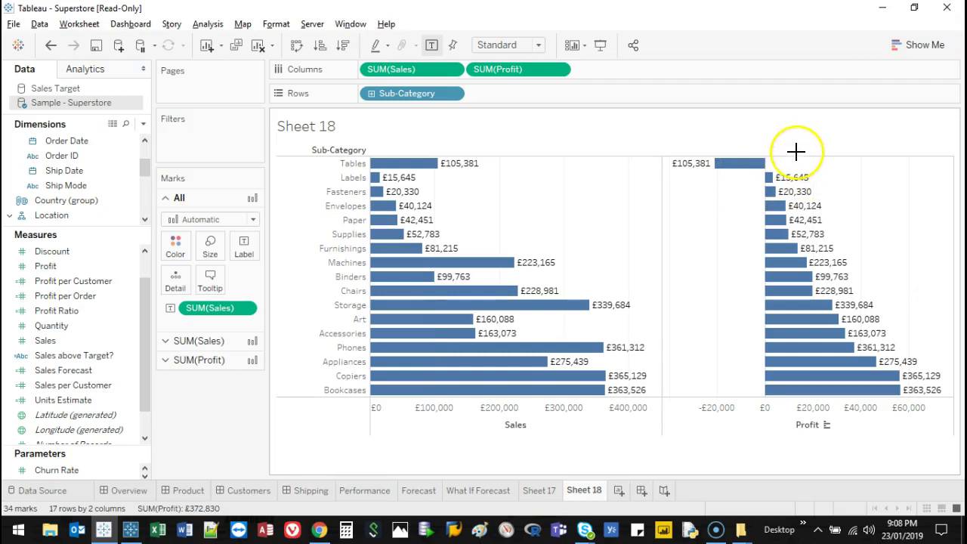
pyautogui.moveTo(795, 151)
pyautogui.mouseDown()
pyautogui.moveTo(684, 150)
pyautogui.moveTo(656, 183)
pyautogui.moveTo(701, 230)
pyautogui.moveTo(776, 235)
pyautogui.moveTo(814, 215)
pyautogui.moveTo(797, 160)
pyautogui.mouseUp()
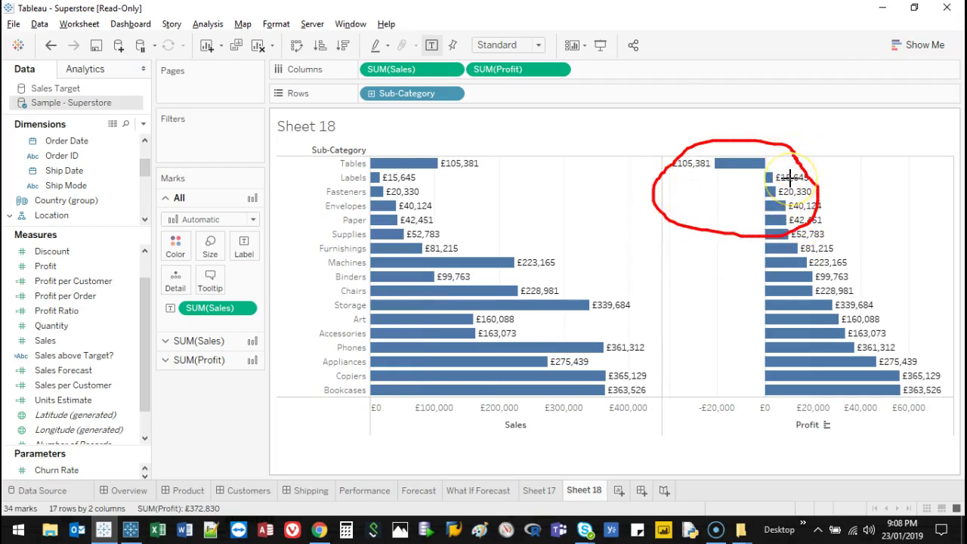
pyautogui.press('Escape')
pyautogui.moveTo(793, 185)
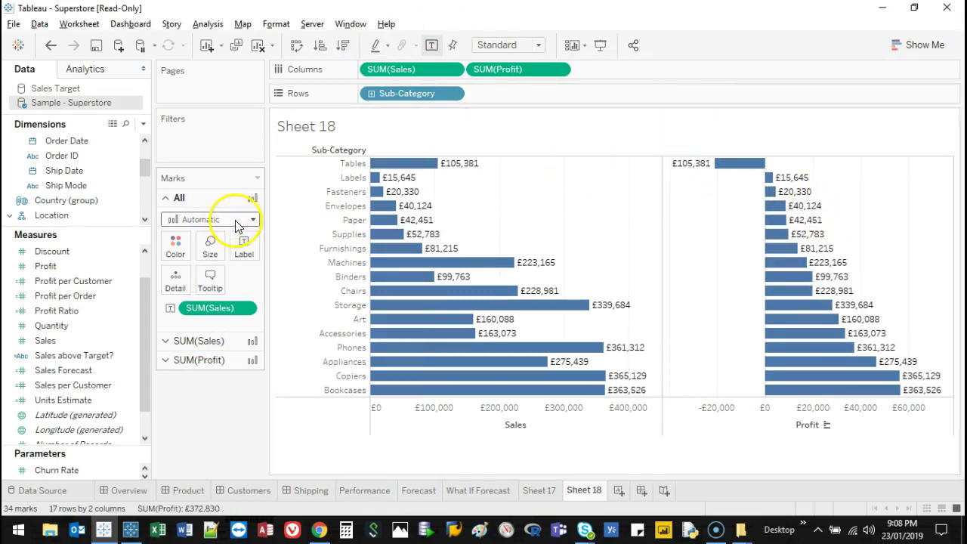
pyautogui.moveTo(268, 168)
pyautogui.mouseDown()
pyautogui.moveTo(137, 167)
pyautogui.moveTo(133, 295)
pyautogui.moveTo(161, 431)
pyautogui.moveTo(267, 405)
pyautogui.moveTo(270, 169)
pyautogui.mouseUp()
pyautogui.moveTo(198, 189); pyautogui.dragTo(163, 183)
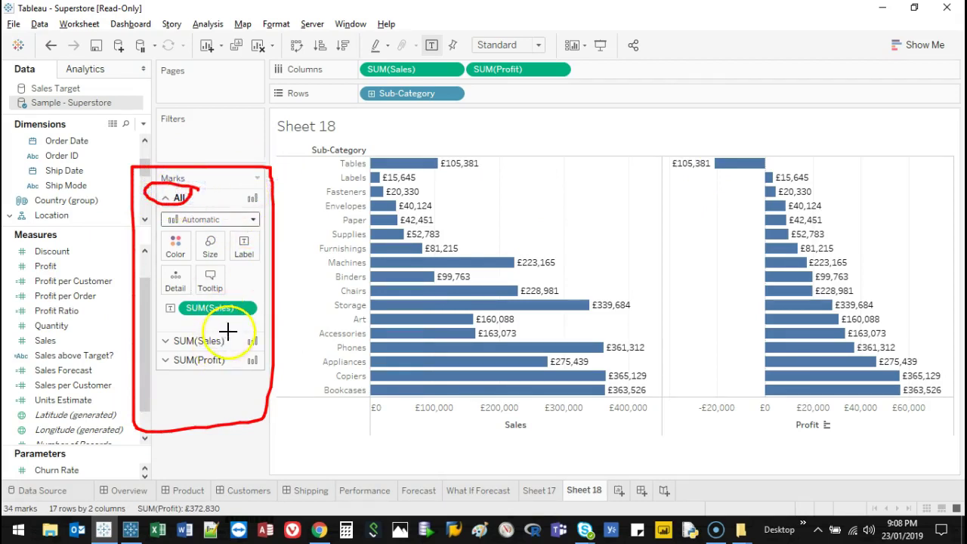
pyautogui.moveTo(229, 331); pyautogui.dragTo(176, 341)
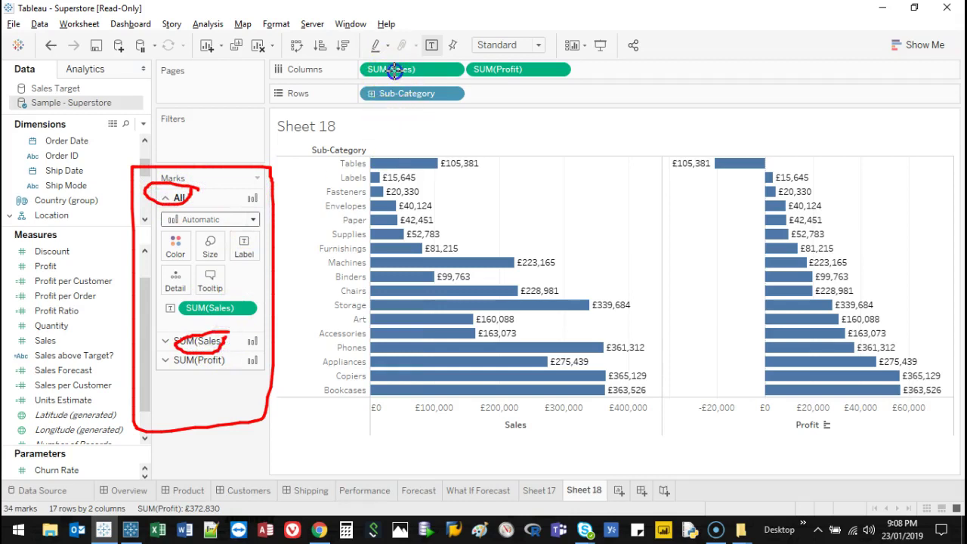
pyautogui.moveTo(389, 69); pyautogui.dragTo(242, 289)
pyautogui.moveTo(215, 331)
pyautogui.mouseDown()
pyautogui.moveTo(244, 352)
pyautogui.moveTo(151, 381)
pyautogui.moveTo(229, 363)
pyautogui.moveTo(461, 35)
pyautogui.mouseUp()
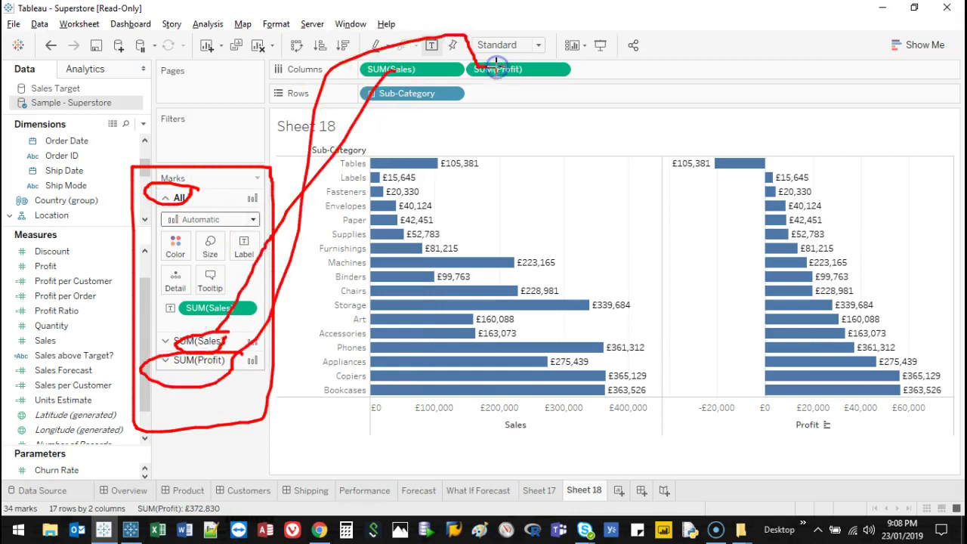
pyautogui.press('Escape')
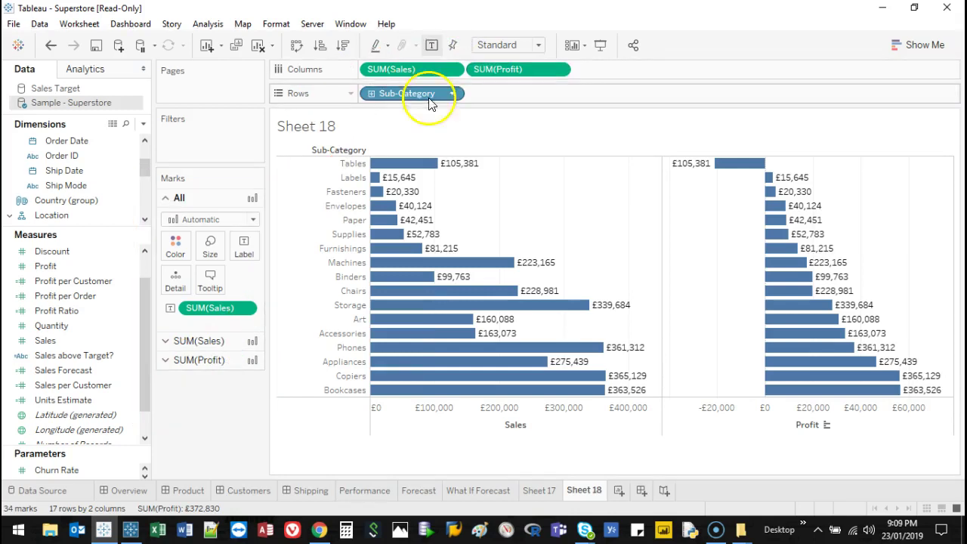
# Try orange for all bars, then make the SUM(Sales) bars teal.
pyautogui.click(177, 247)
pyautogui.click(213, 291)
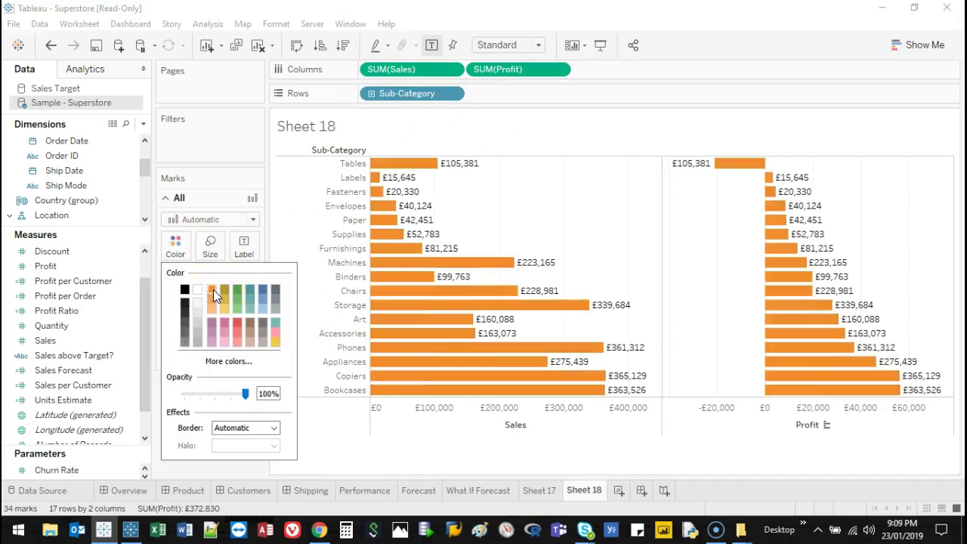
pyautogui.click(175, 243)
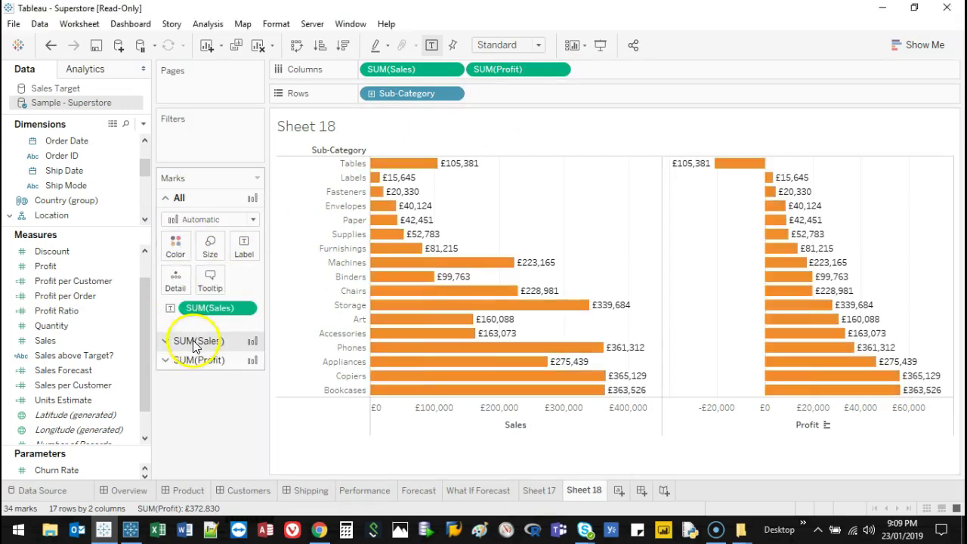
pyautogui.click(195, 344)
pyautogui.click(175, 264)
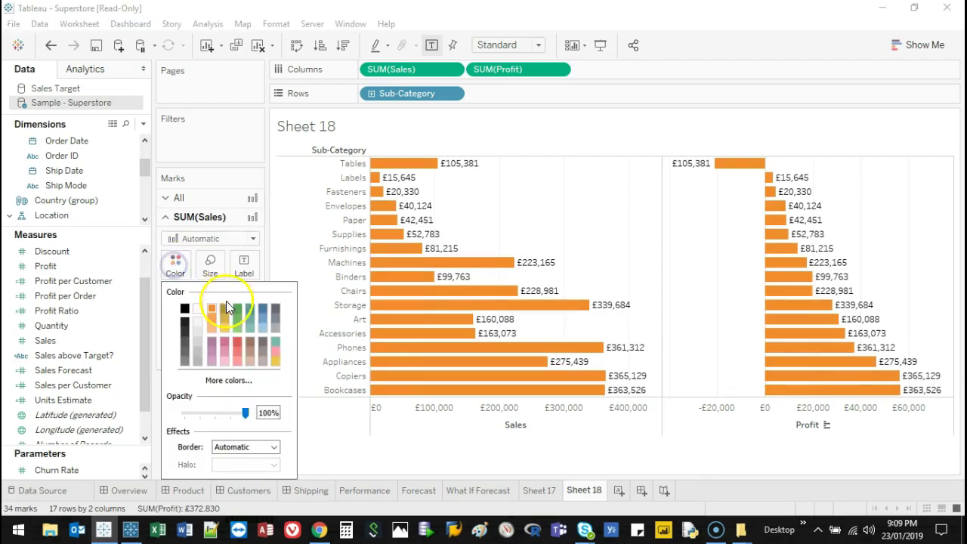
pyautogui.click(252, 309)
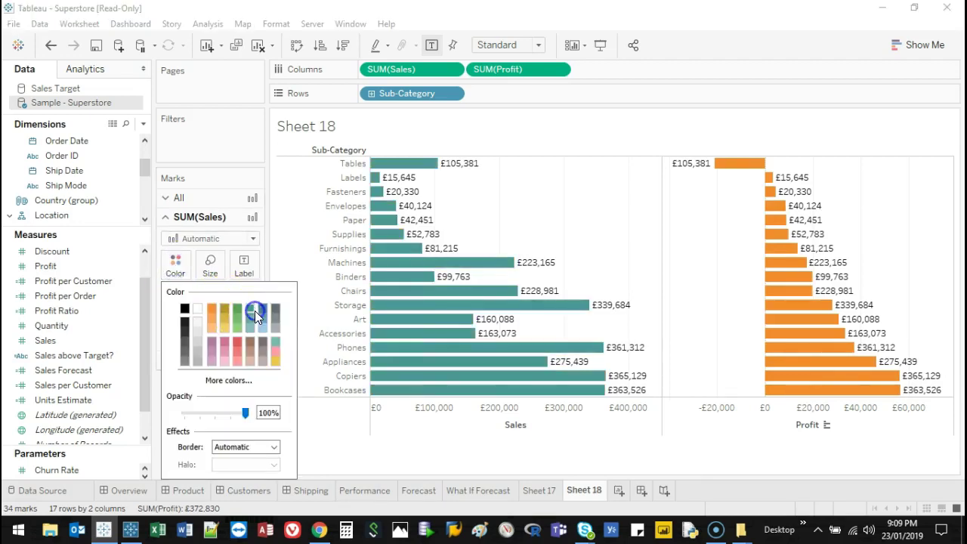
pyautogui.click(476, 234)
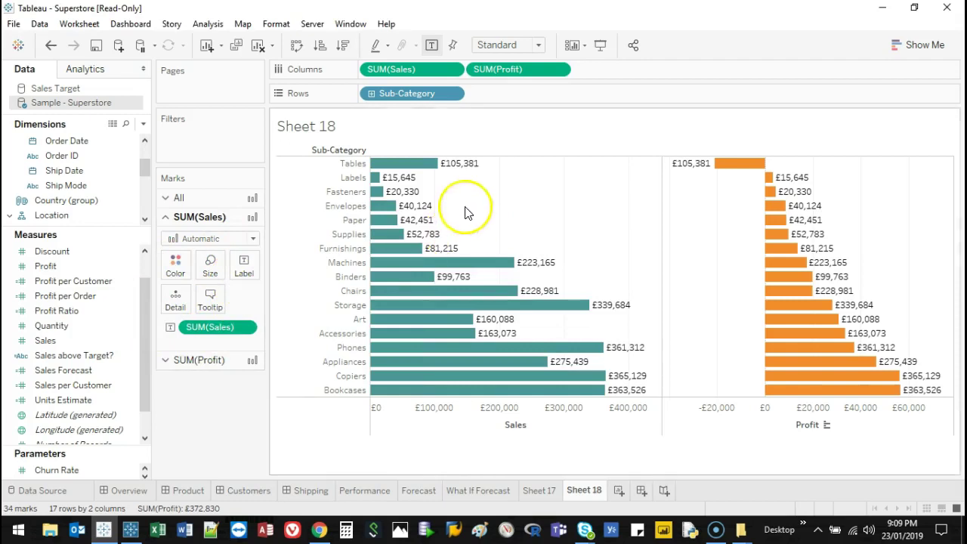
# Make the SUM(Profit) bars red.
pyautogui.click(200, 366)
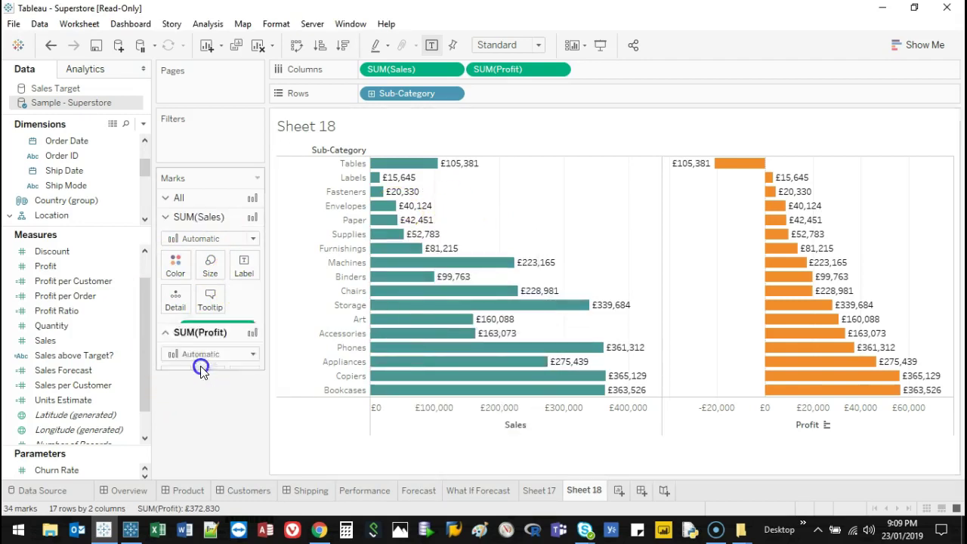
pyautogui.click(175, 281)
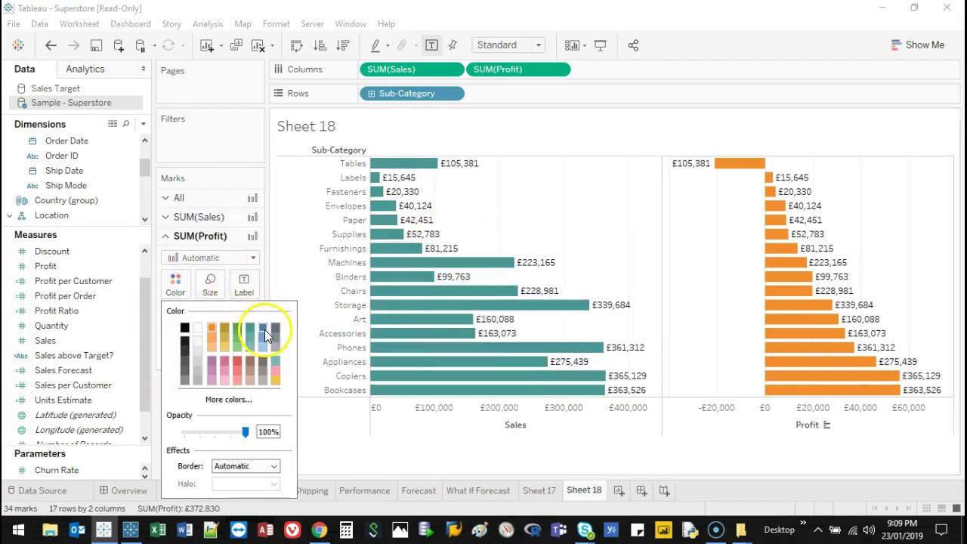
pyautogui.click(239, 360)
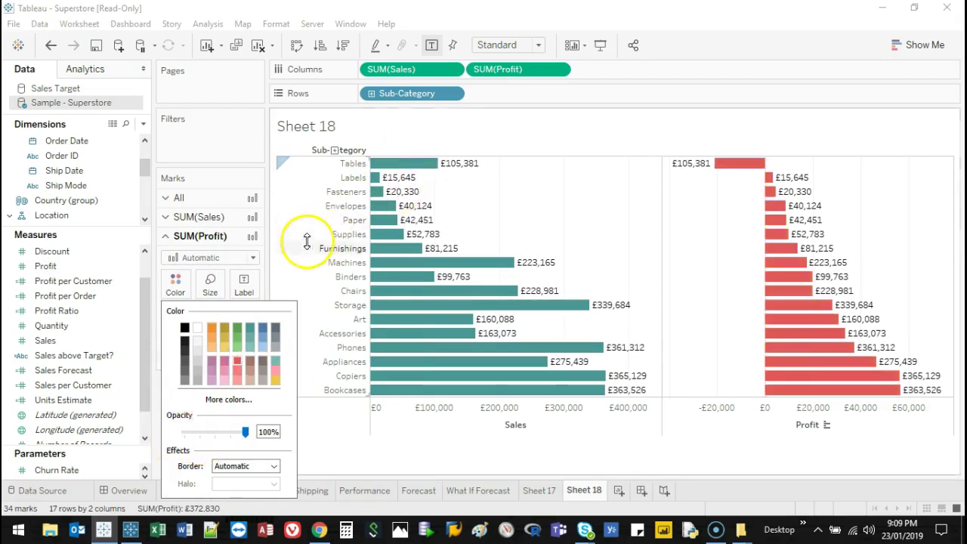
pyautogui.click(458, 460)
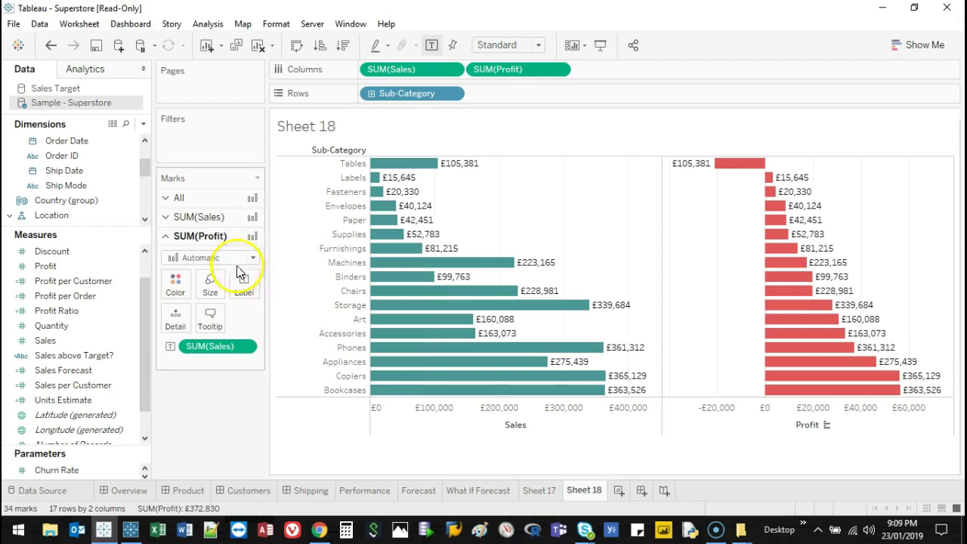
# Colour the Sales bars by SUM(Sales) on their Marks card.
pyautogui.click(200, 217)
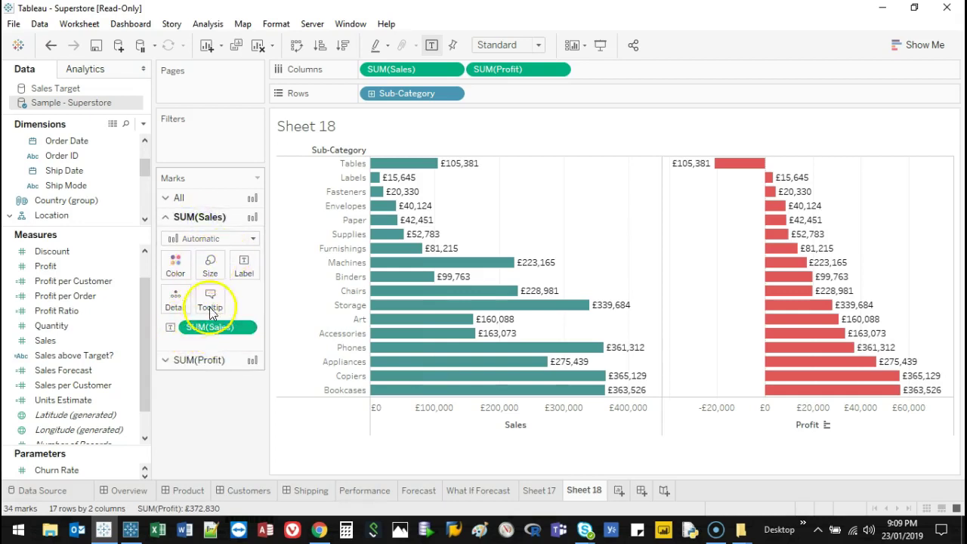
pyautogui.click(176, 263)
pyautogui.click(176, 263)
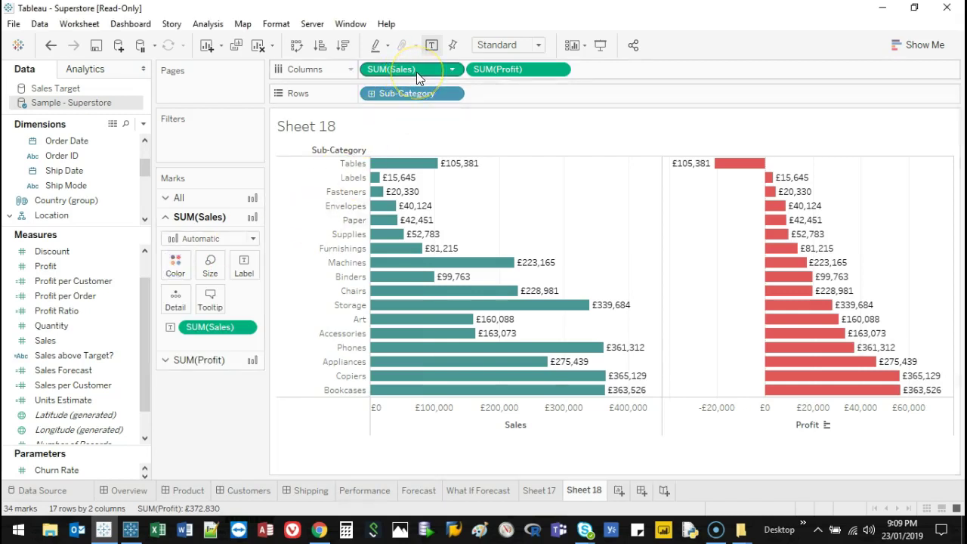
pyautogui.moveTo(417, 70); pyautogui.dragTo(189, 273)
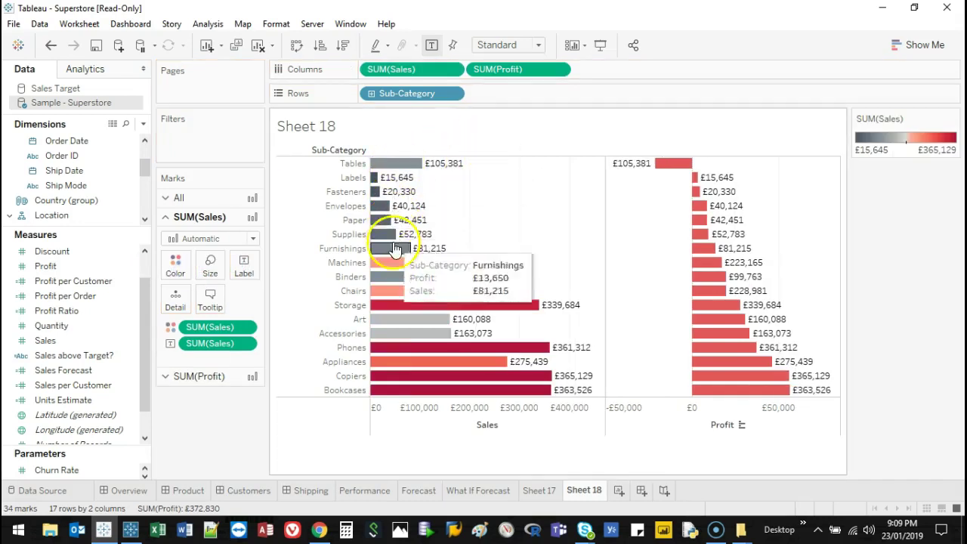
# Label the Profit bars with SUM(Profit) and remove the Sales labels from both panes.
pyautogui.click(192, 377)
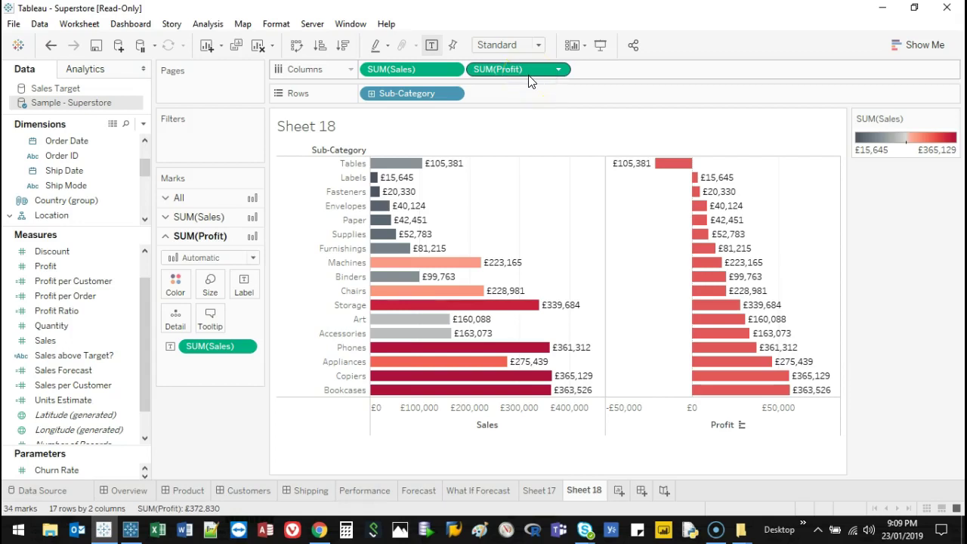
pyautogui.moveTo(521, 71); pyautogui.dragTo(243, 286)
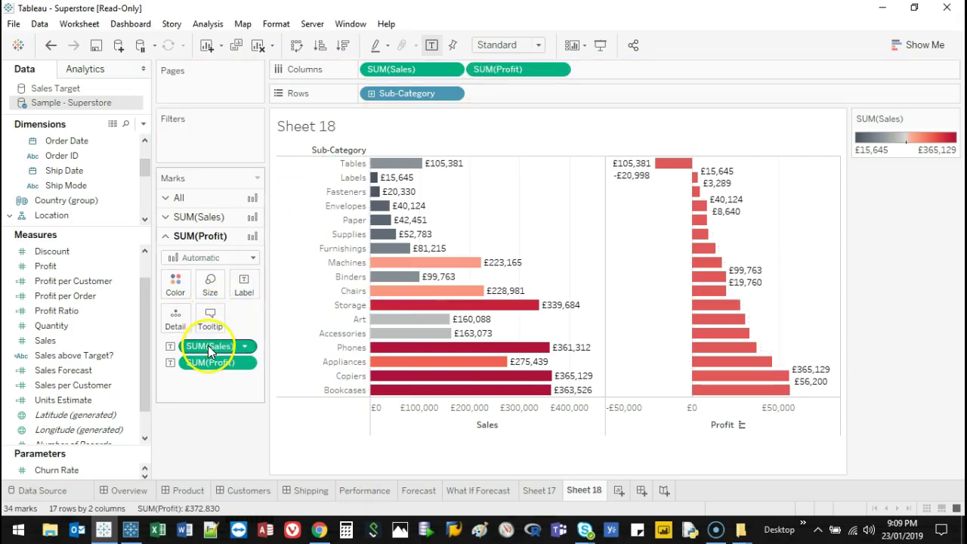
pyautogui.moveTo(208, 345); pyautogui.dragTo(201, 416)
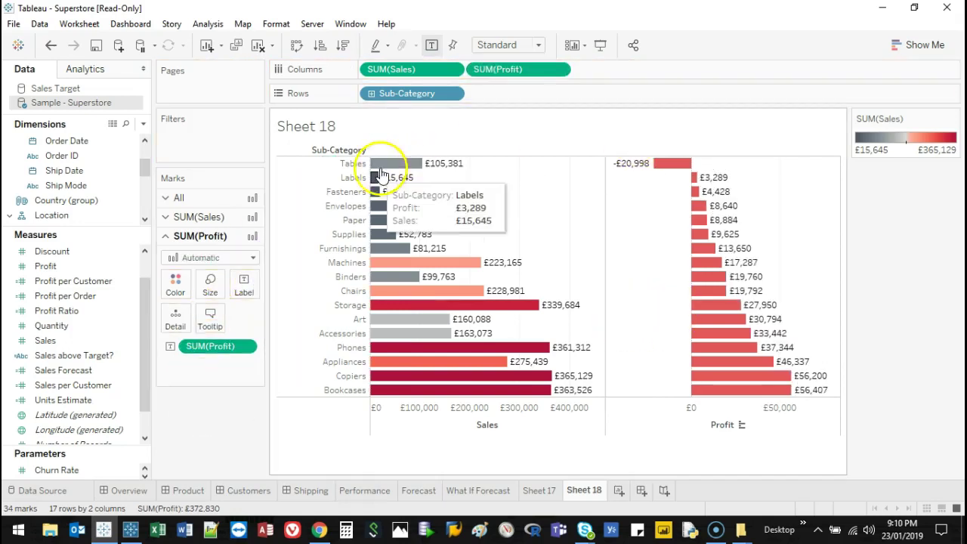
pyautogui.click(216, 218)
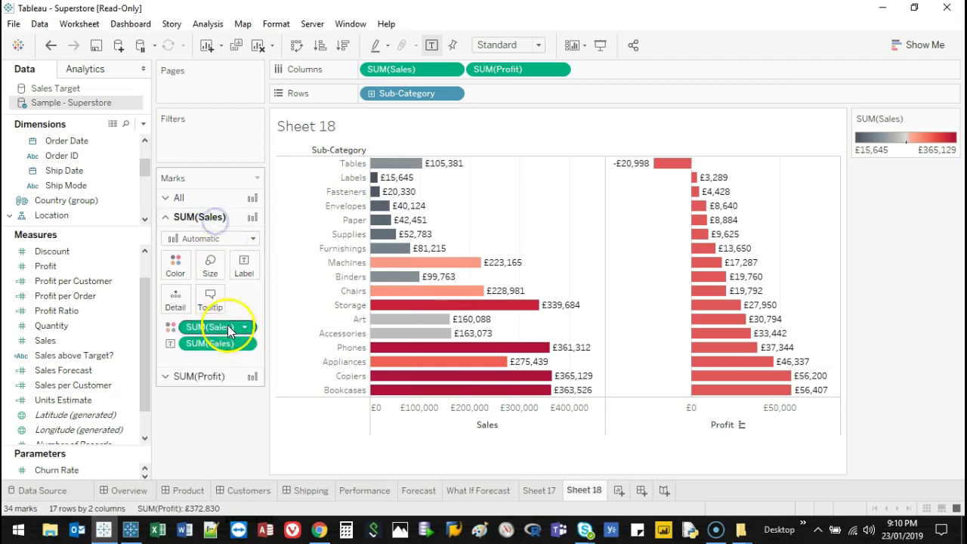
pyautogui.moveTo(221, 341); pyautogui.dragTo(210, 446)
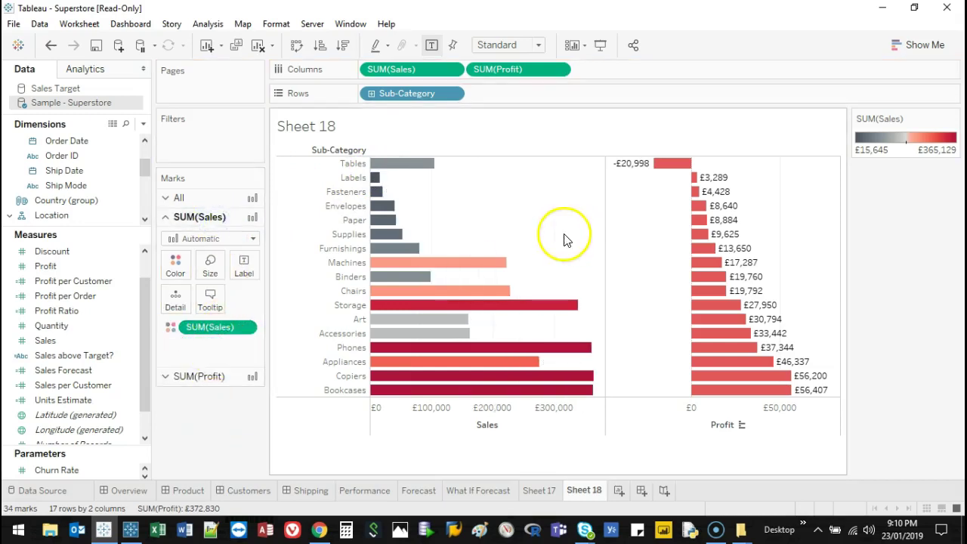
pyautogui.click(211, 383)
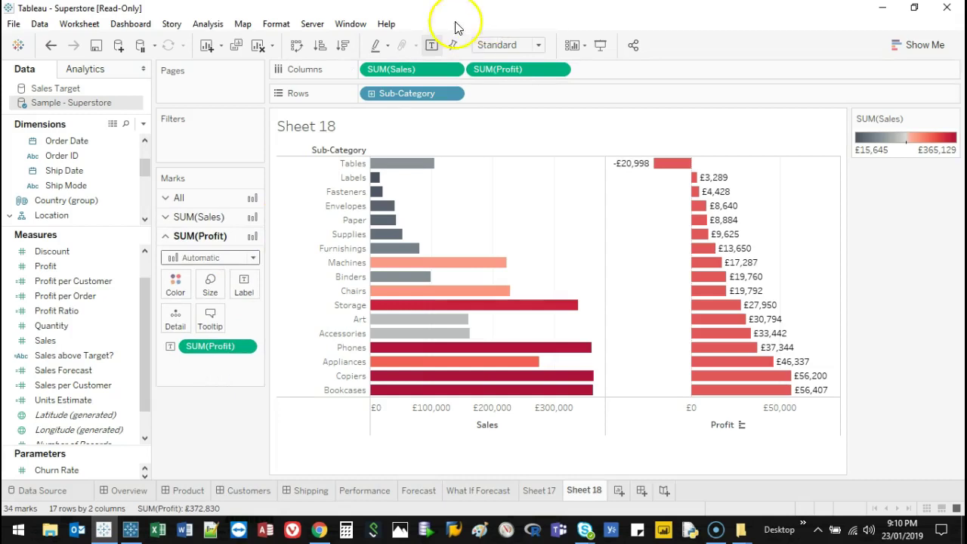
# Colour the Profit bars by profit and make the Sales bars a plain light grey.
pyautogui.moveTo(216, 346); pyautogui.dragTo(170, 289)
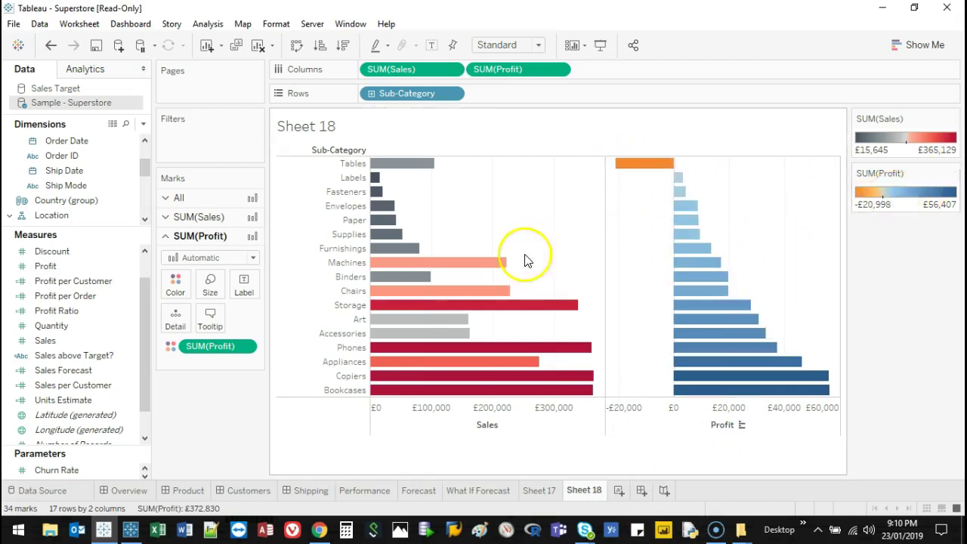
pyautogui.click(223, 215)
pyautogui.moveTo(201, 331); pyautogui.dragTo(190, 458)
pyautogui.click(177, 269)
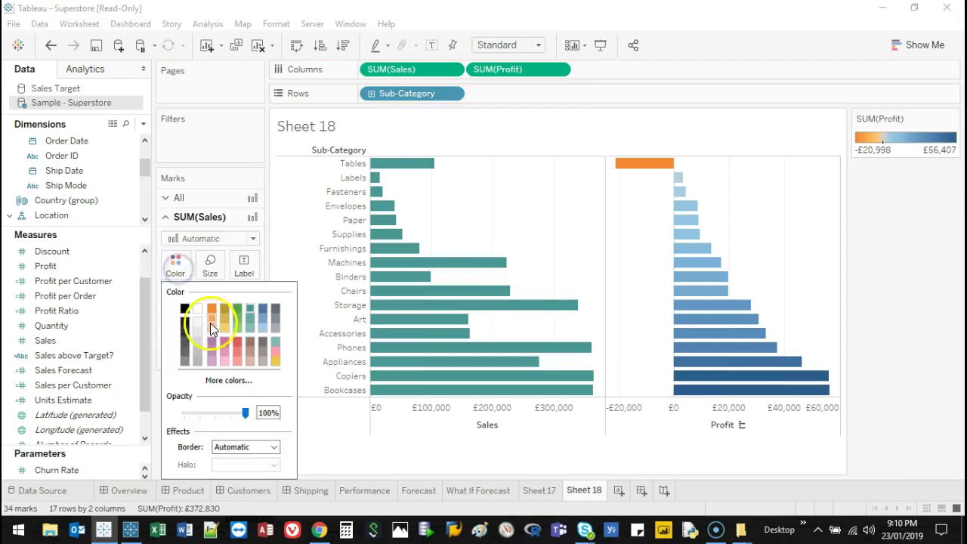
pyautogui.click(183, 352)
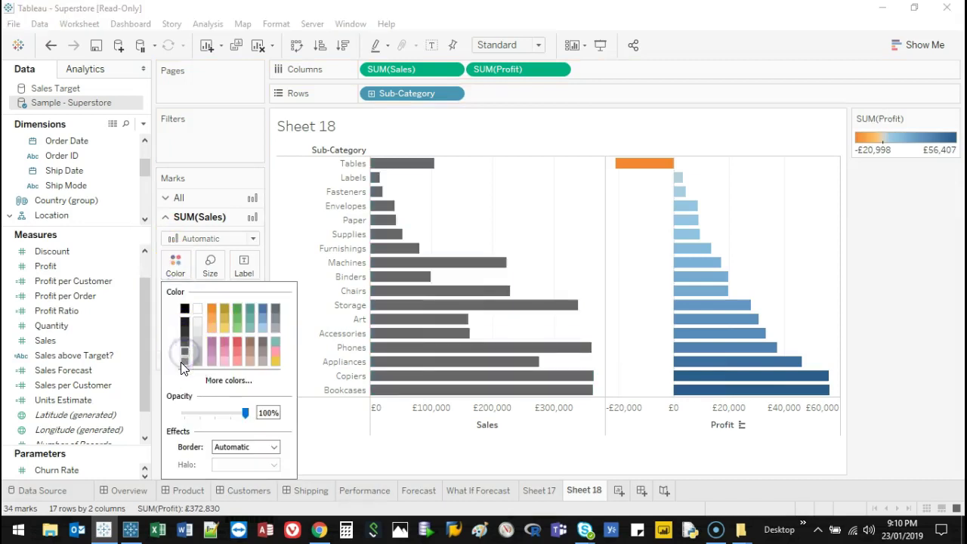
pyautogui.click(182, 362)
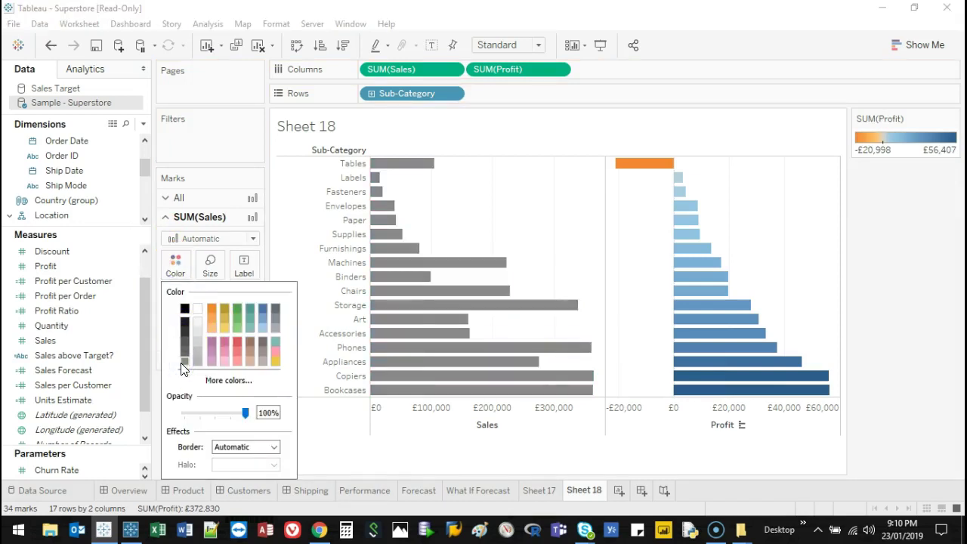
pyautogui.click(426, 470)
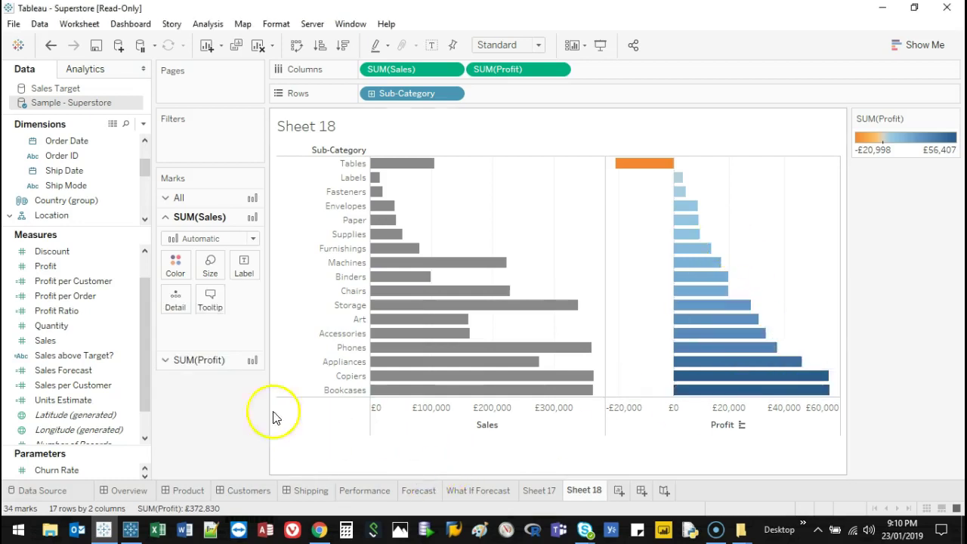
# Edit the Profit colour palette to run from red to a bright green and apply it.
pyautogui.click(193, 360)
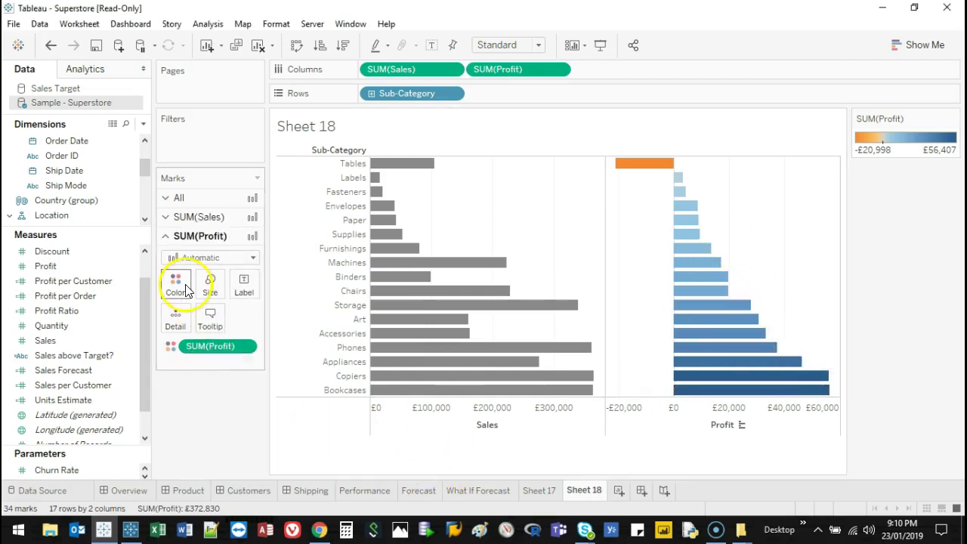
pyautogui.doubleClick(910, 143)
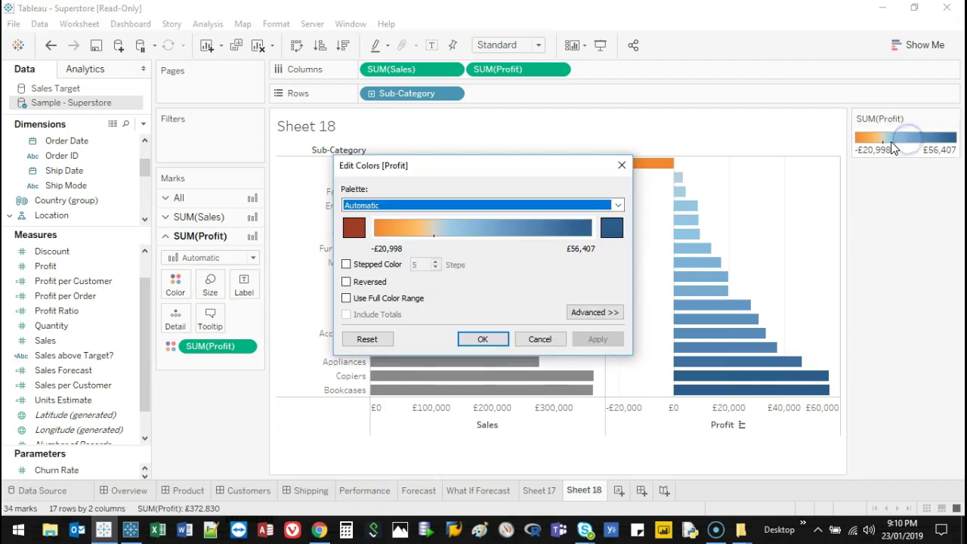
pyautogui.click(355, 229)
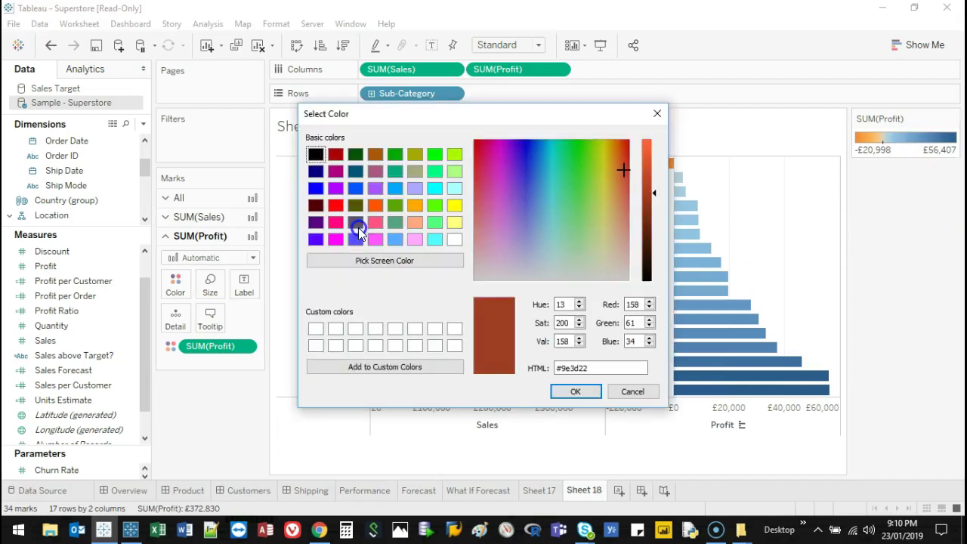
pyautogui.click(336, 209)
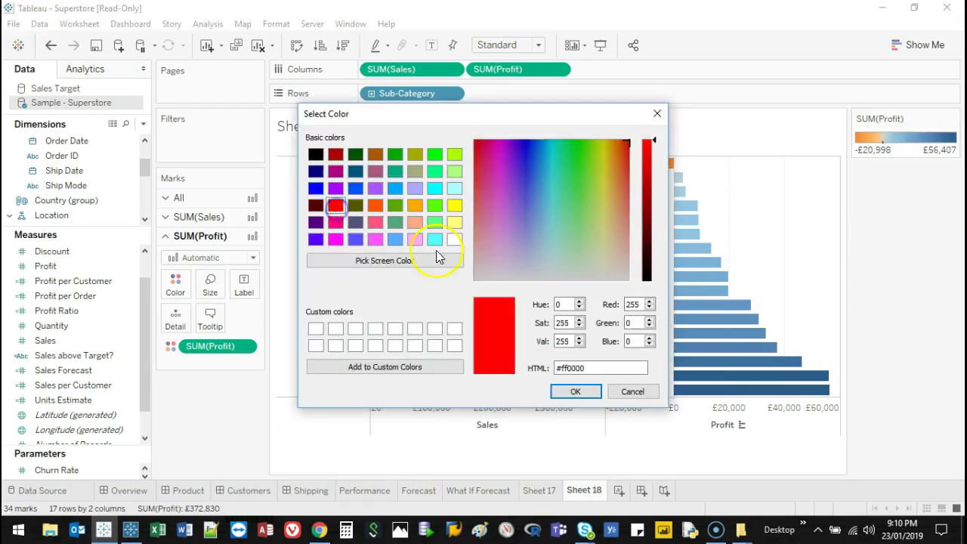
pyautogui.click(575, 391)
pyautogui.click(613, 228)
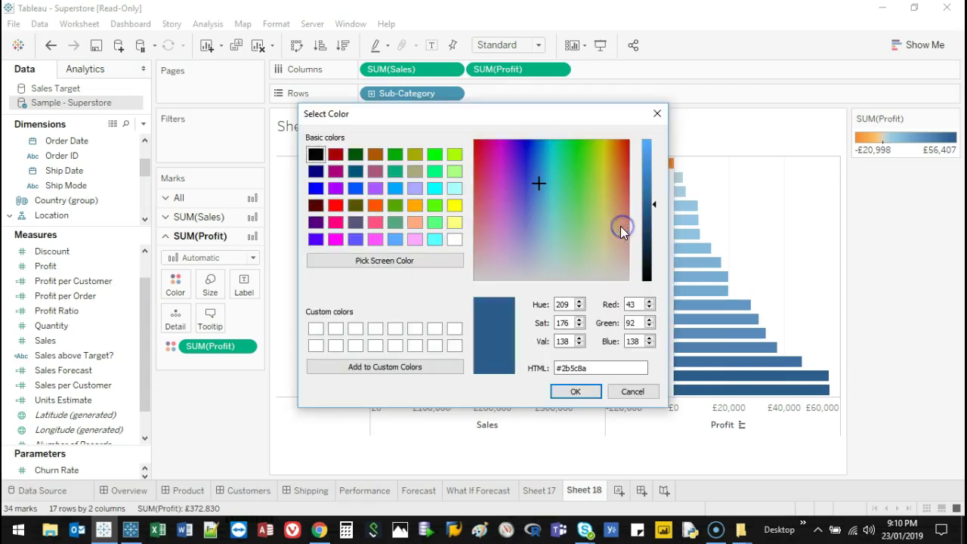
pyautogui.click(582, 151)
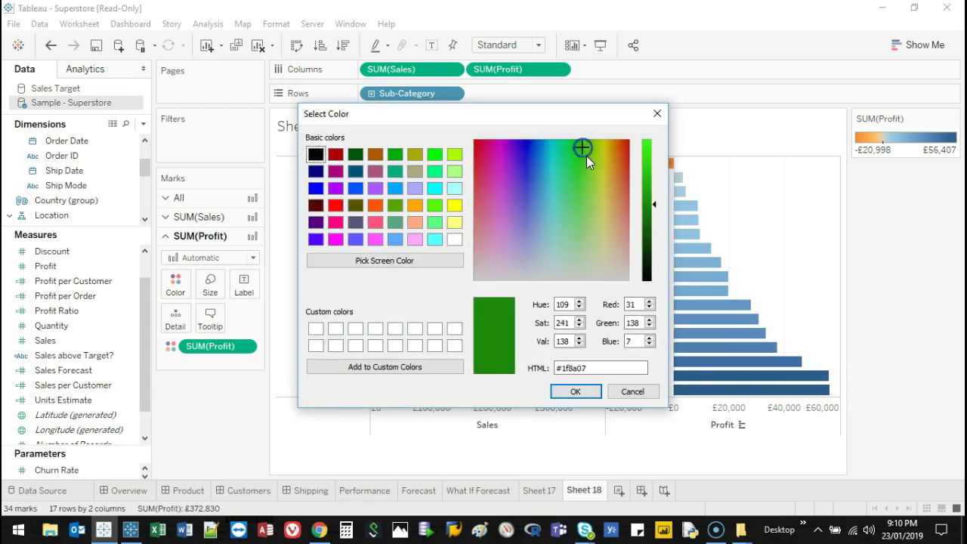
pyautogui.click(658, 188)
pyautogui.moveTo(659, 169); pyautogui.dragTo(652, 147)
pyautogui.click(577, 393)
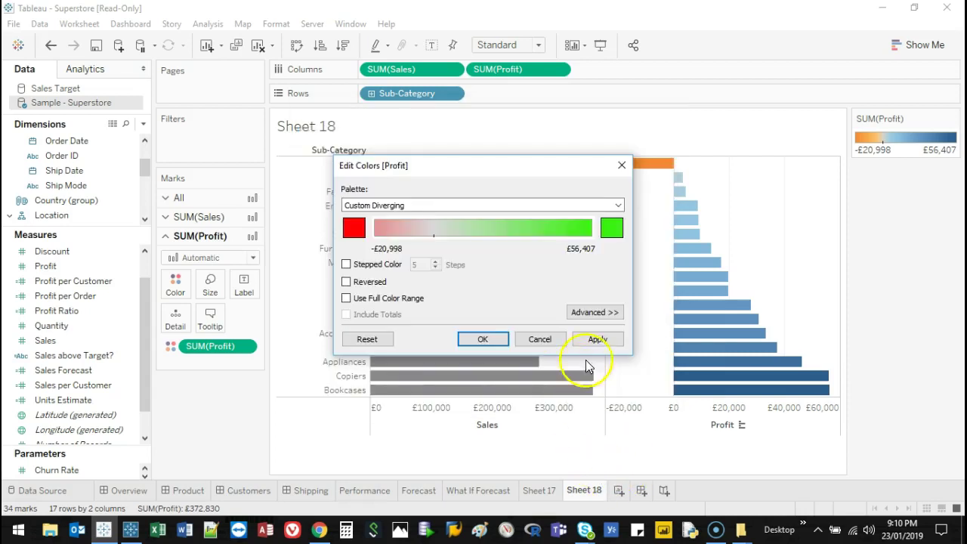
pyautogui.click(598, 339)
pyautogui.click(521, 342)
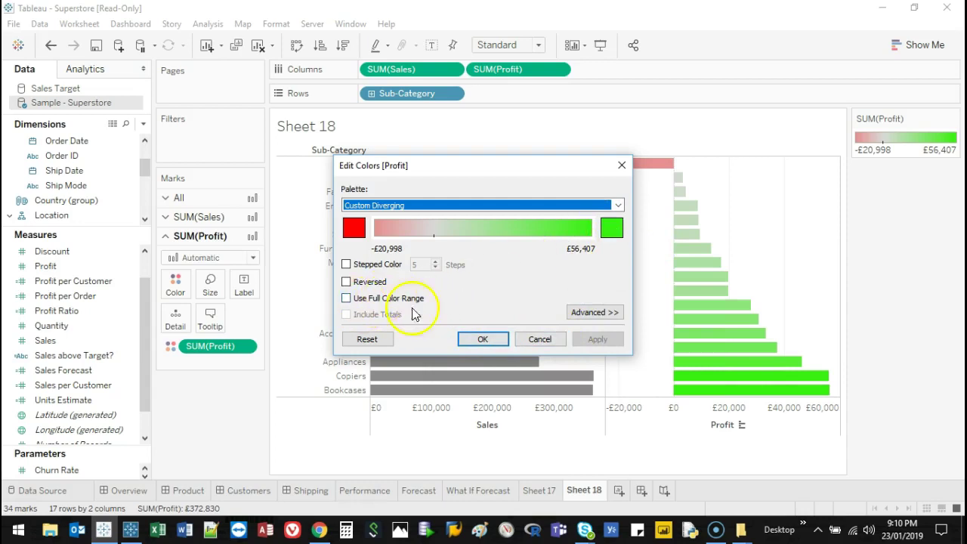
pyautogui.click(483, 339)
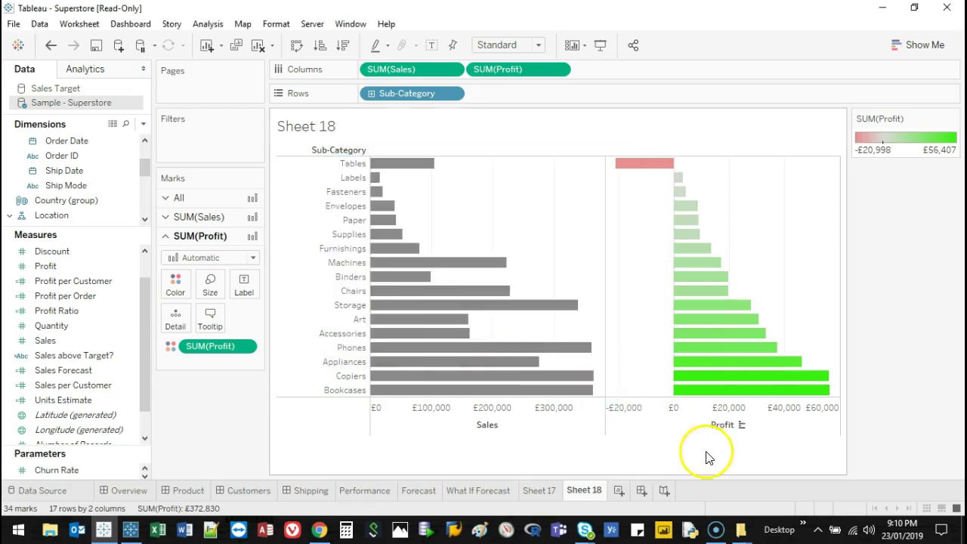
# Change the palette's positive end to a paler, muted green and apply it.
pyautogui.doubleClick(913, 138)
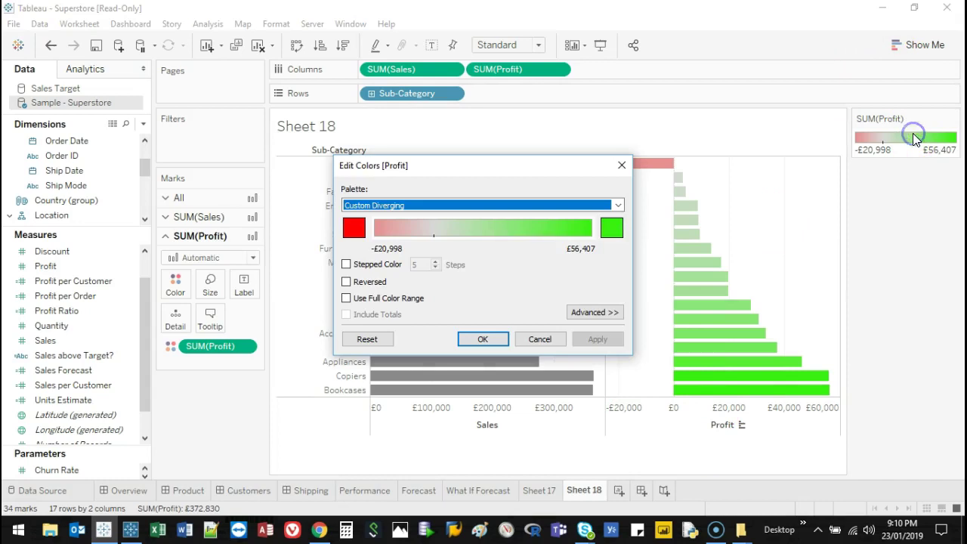
pyautogui.click(612, 226)
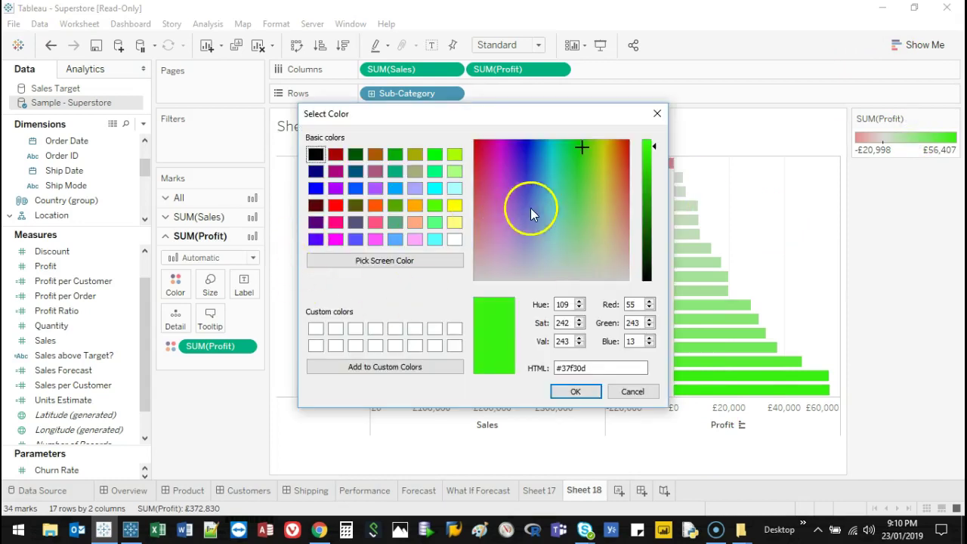
pyautogui.moveTo(581, 242)
pyautogui.mouseDown()
pyautogui.moveTo(597, 220)
pyautogui.moveTo(587, 230)
pyautogui.mouseUp()
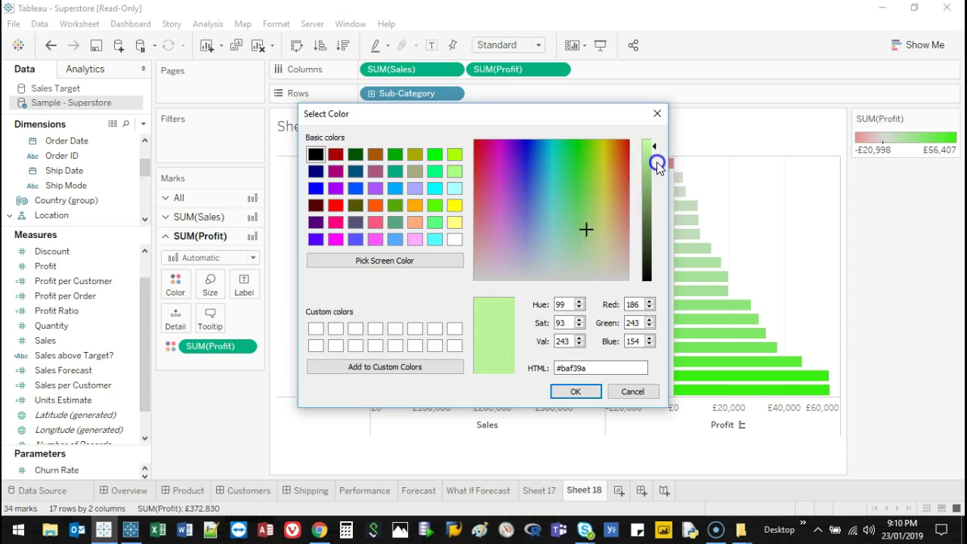
pyautogui.moveTo(655, 176); pyautogui.dragTo(656, 182)
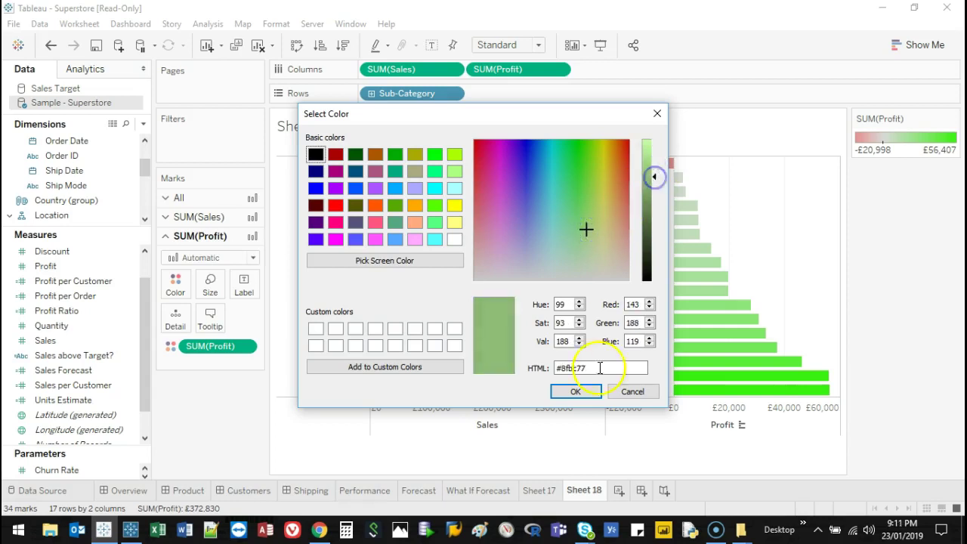
pyautogui.click(576, 392)
pyautogui.click(612, 341)
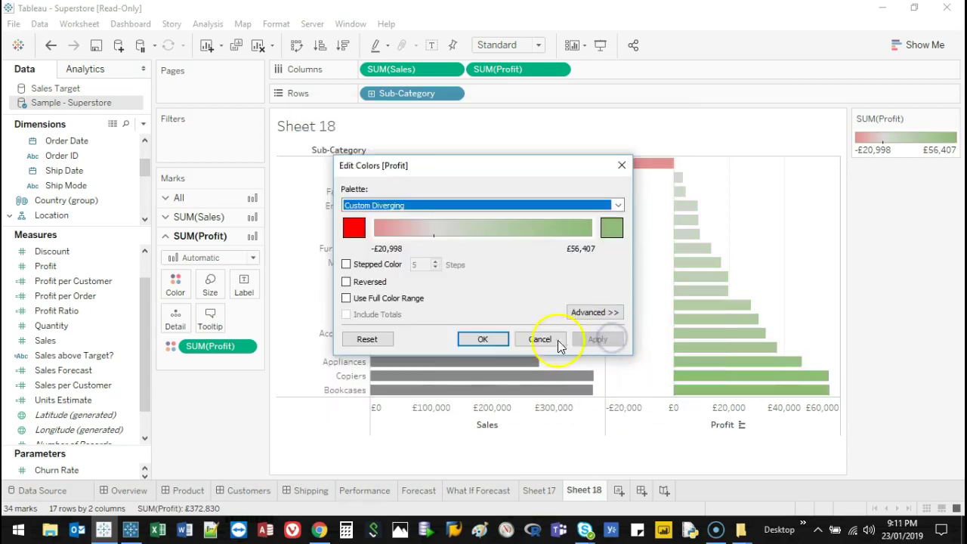
pyautogui.click(483, 339)
pyautogui.click(757, 194)
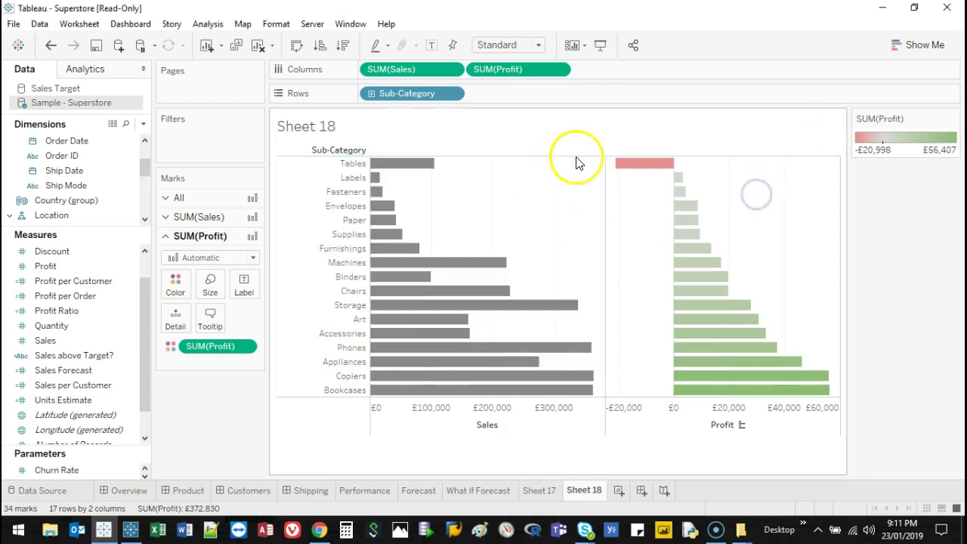
pyautogui.click(626, 164)
pyautogui.click(622, 164)
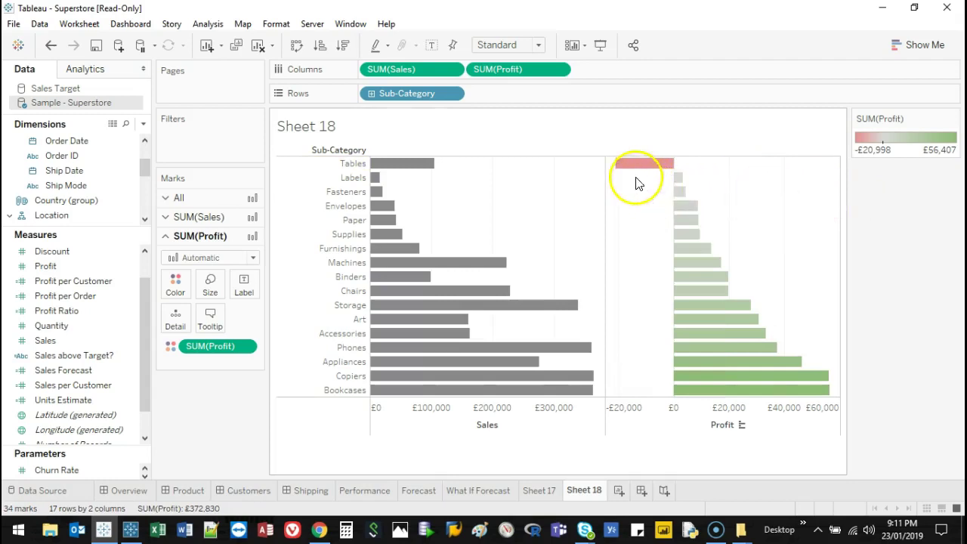
pyautogui.moveTo(647, 168)
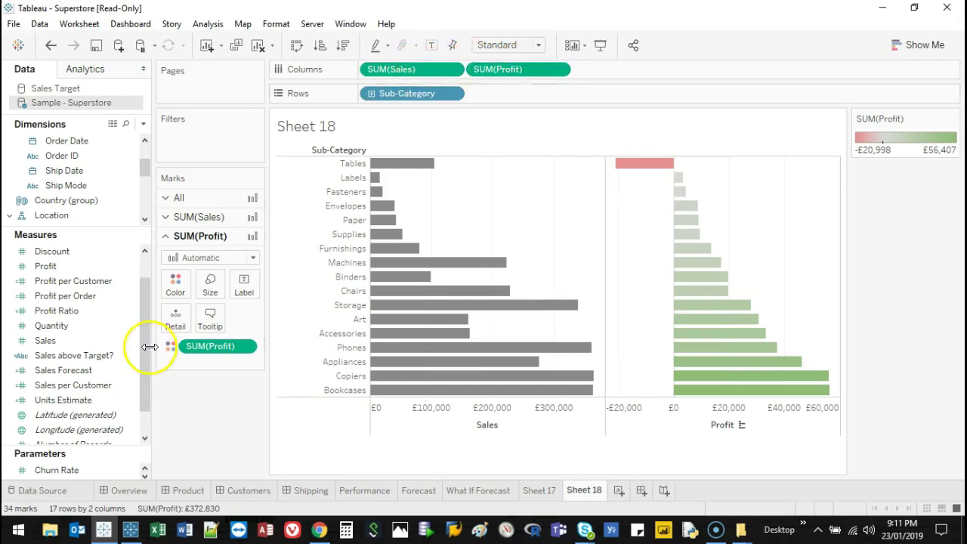
pyautogui.moveTo(142, 342); pyautogui.dragTo(141, 371)
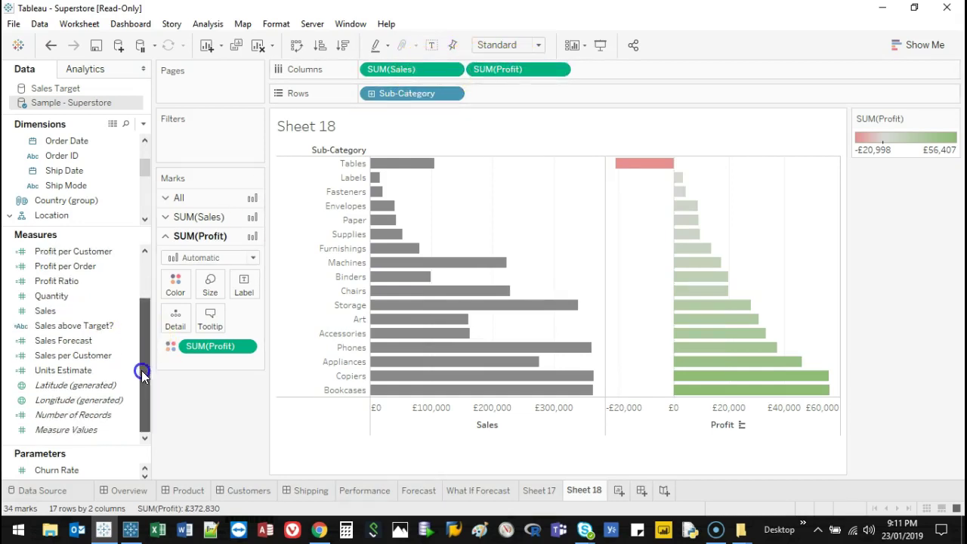
pyautogui.click(60, 431)
pyautogui.click(308, 298)
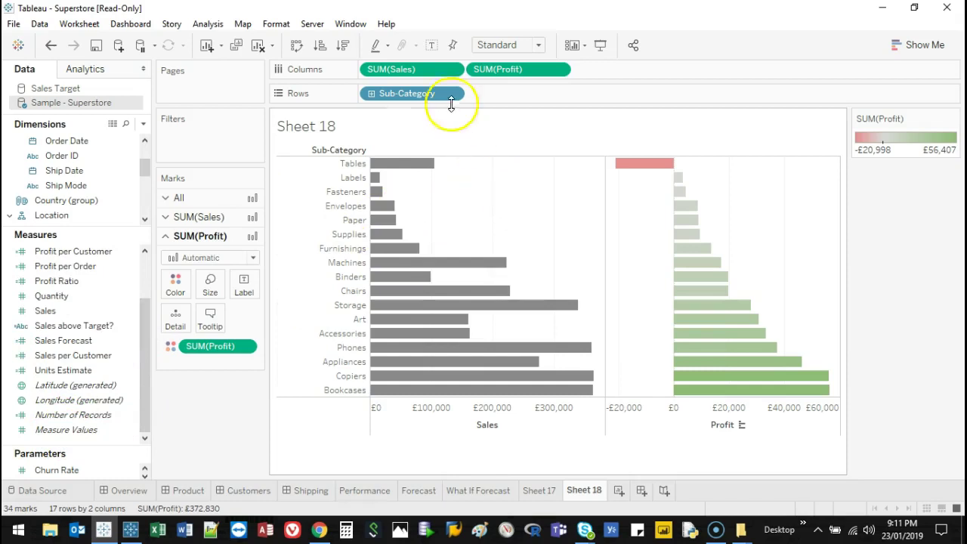